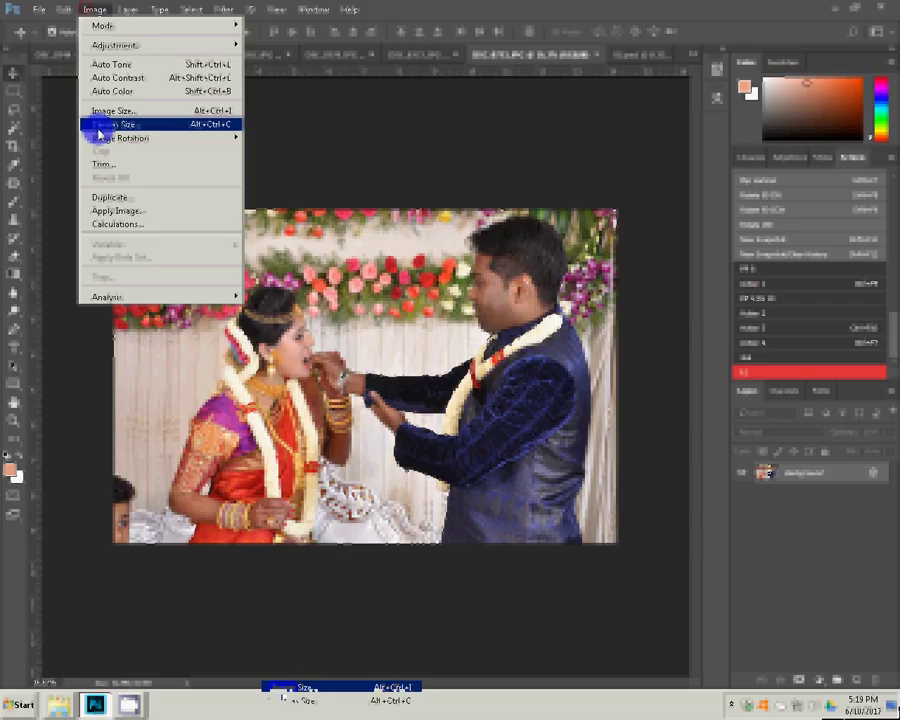
- Select all of DSC_0773.JPG, cut it to the clipboard, and close it without saving
left_click(215, 113)
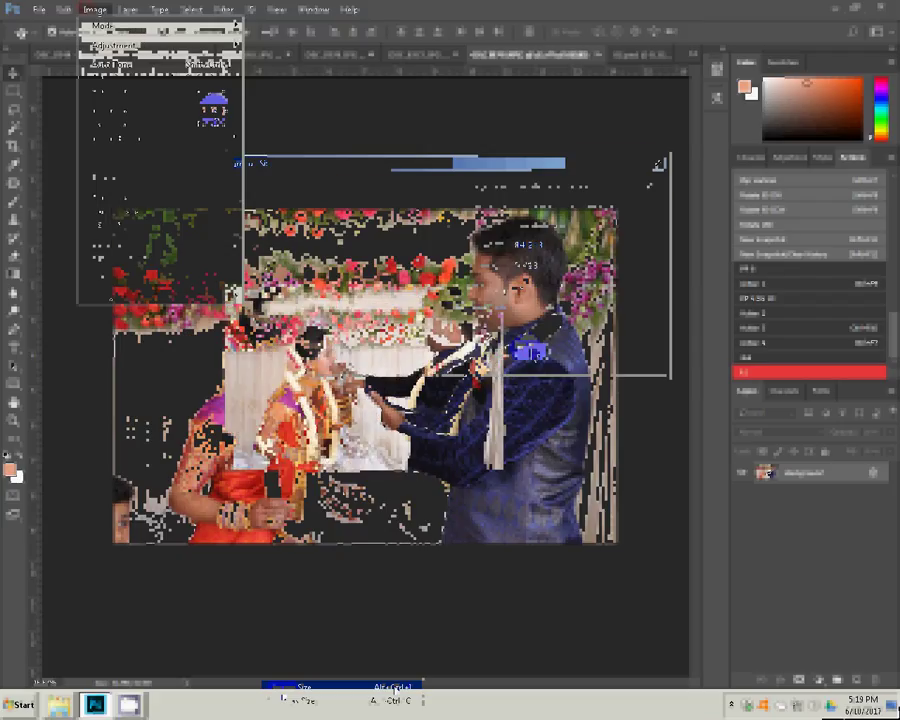
left_click(191, 10)
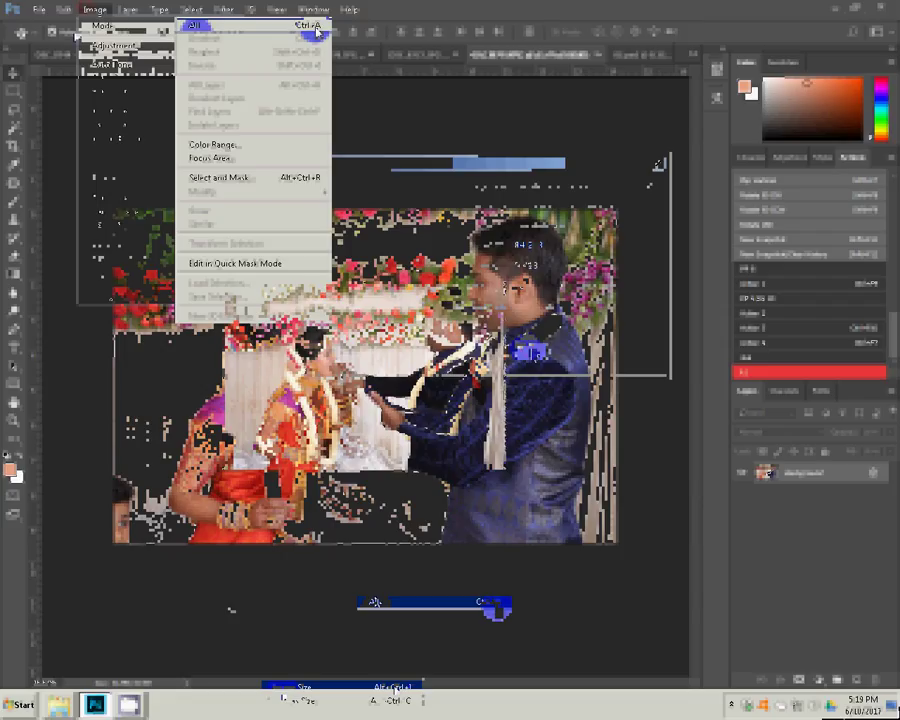
left_click(65, 10)
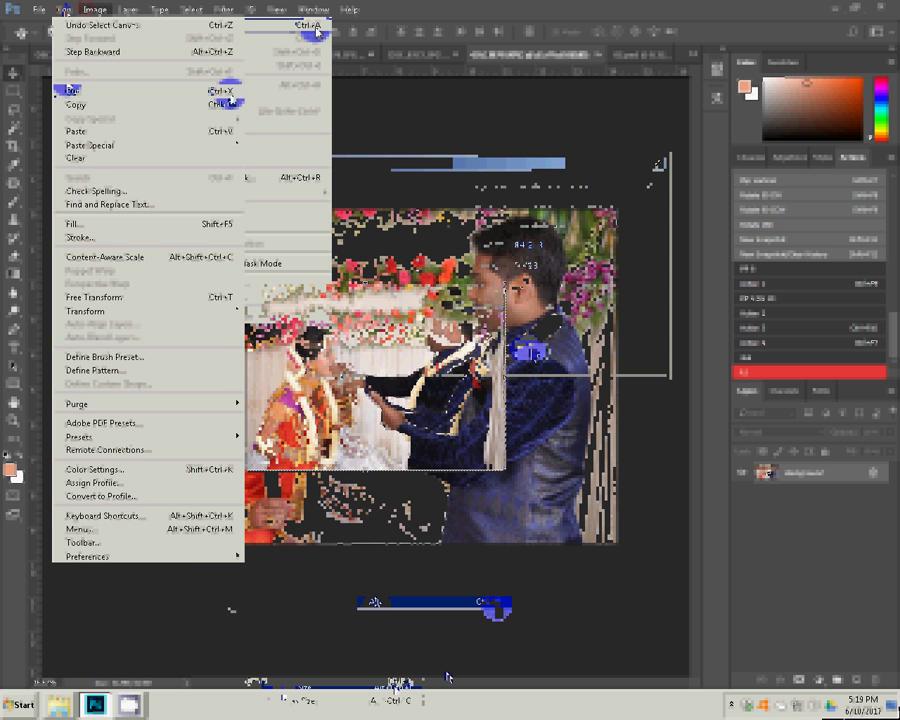
left_click(70, 90)
key("ctrl+w")
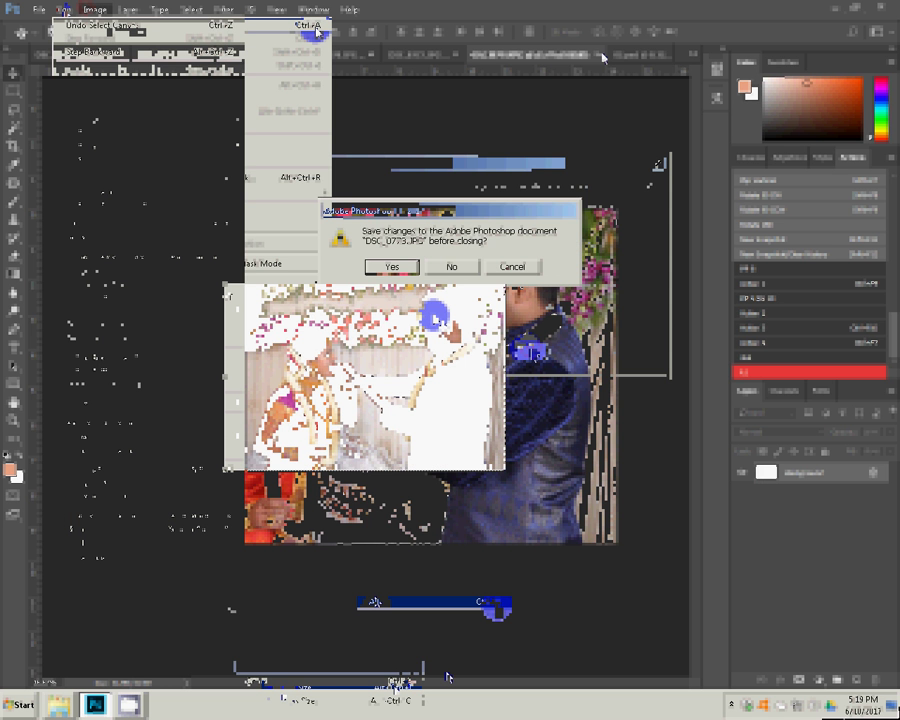
left_click(450, 263)
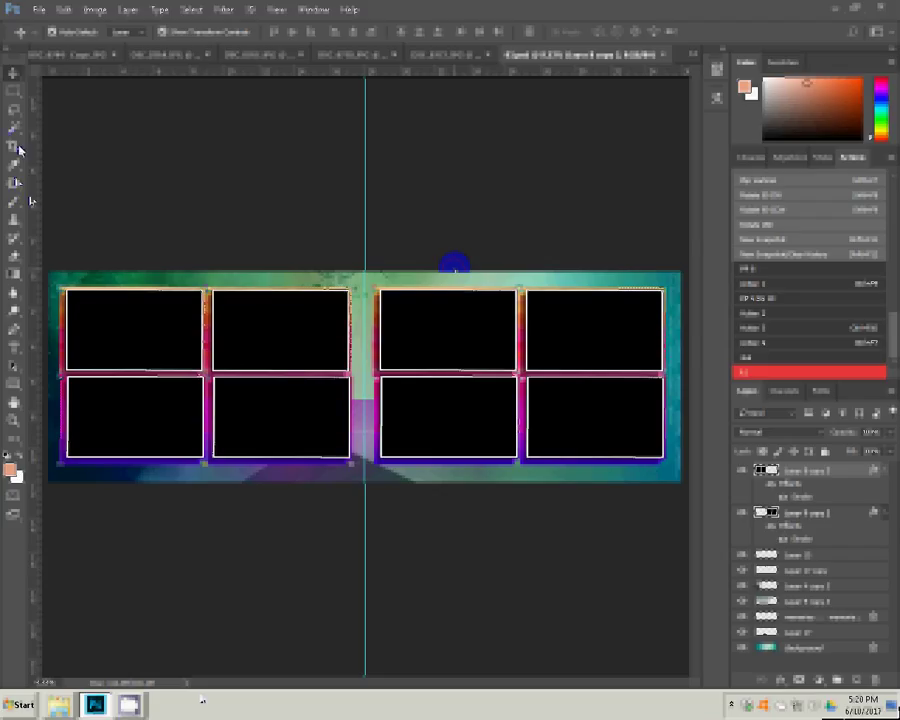
- Quick-select the upper-right frame and paste the couple photo into it
key("w")
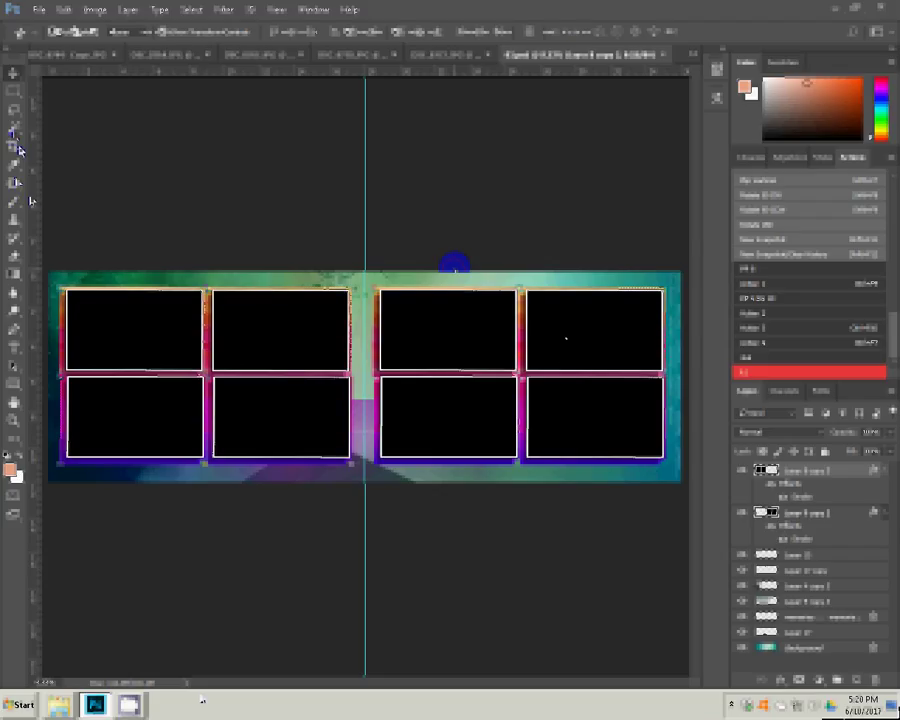
left_click(567, 345)
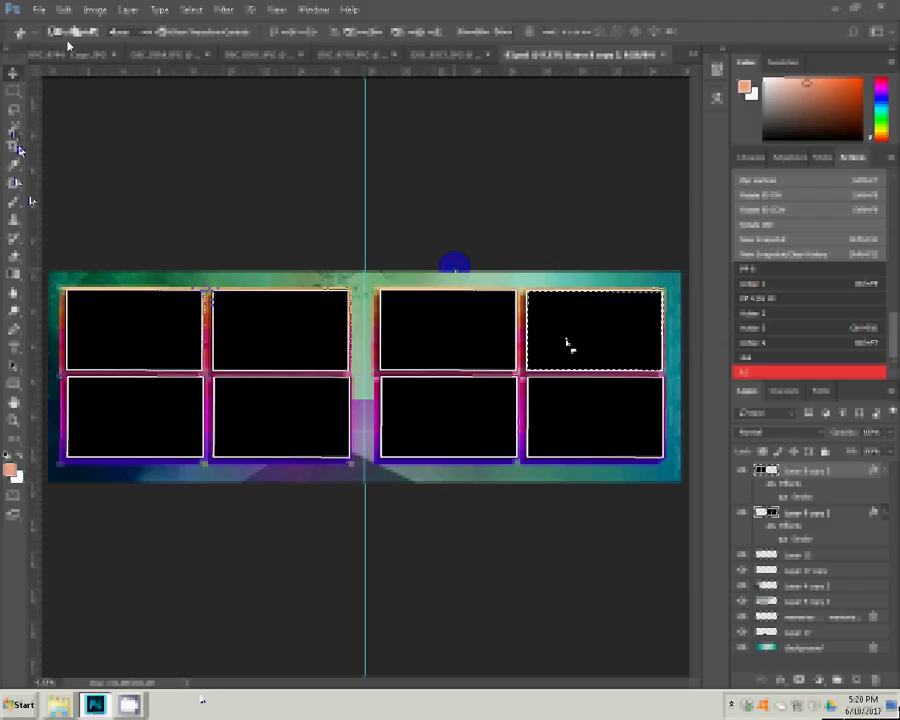
left_click(63, 10)
mouse_move(76, 146)
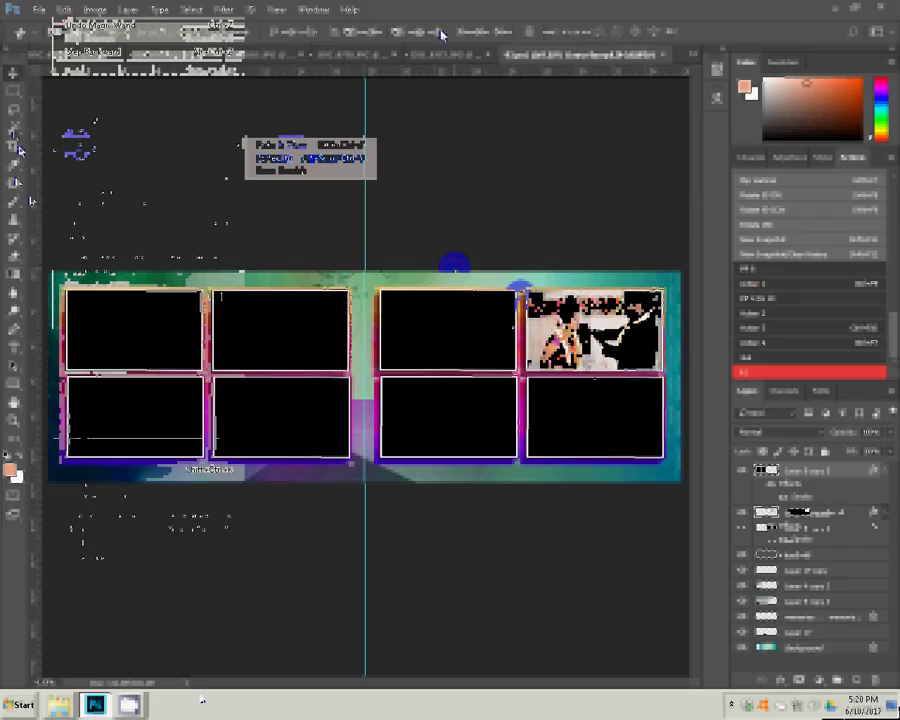
key("ctrl+v")
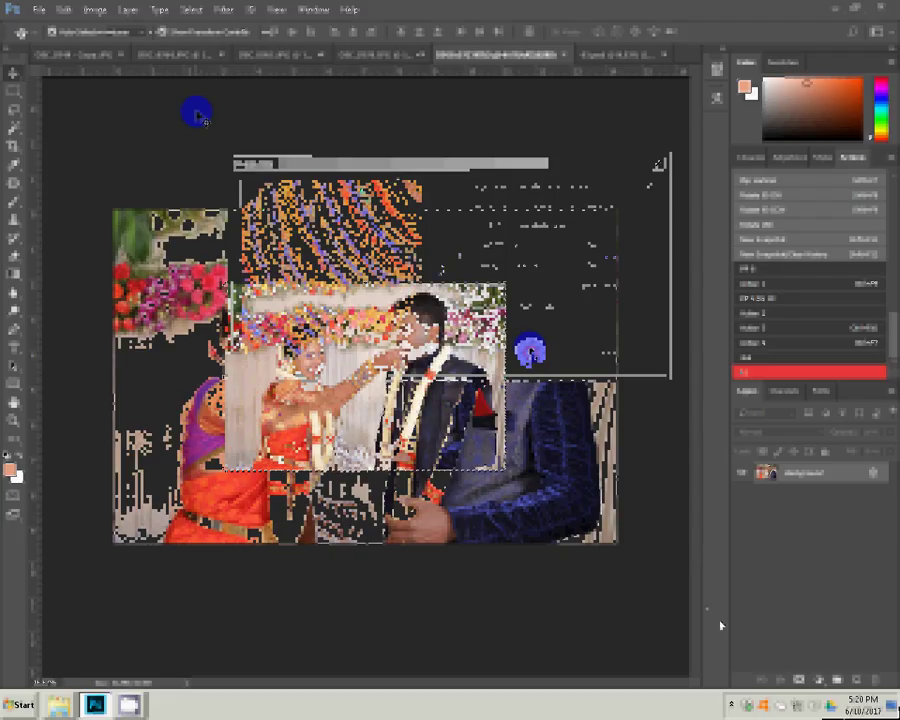
- Close the second photo unsaved and paste it into the lower-right frame with Paste Into
key("ctrl+w")
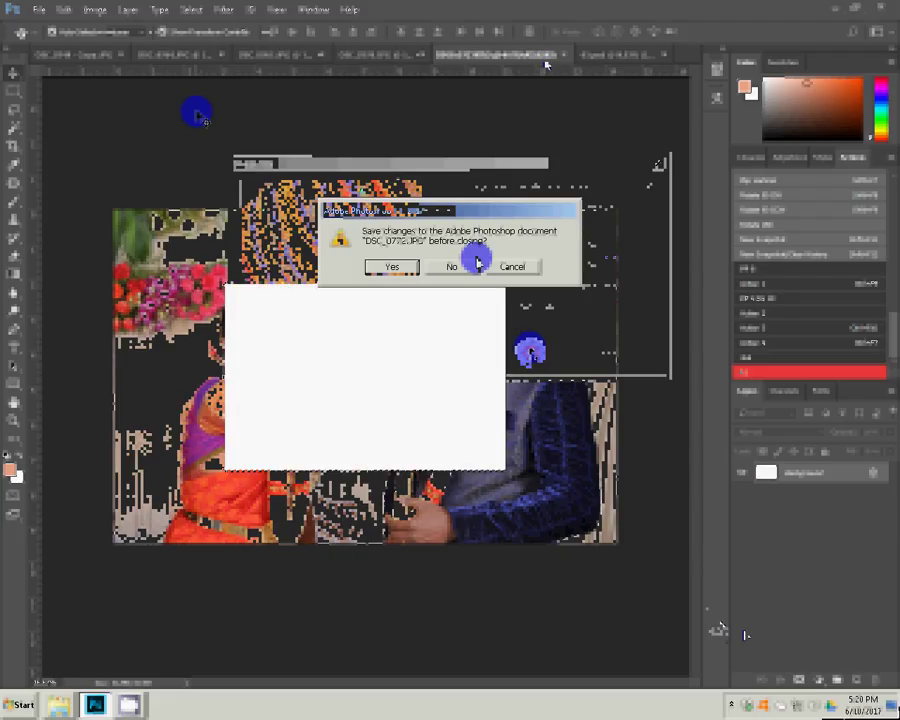
left_click(470, 262)
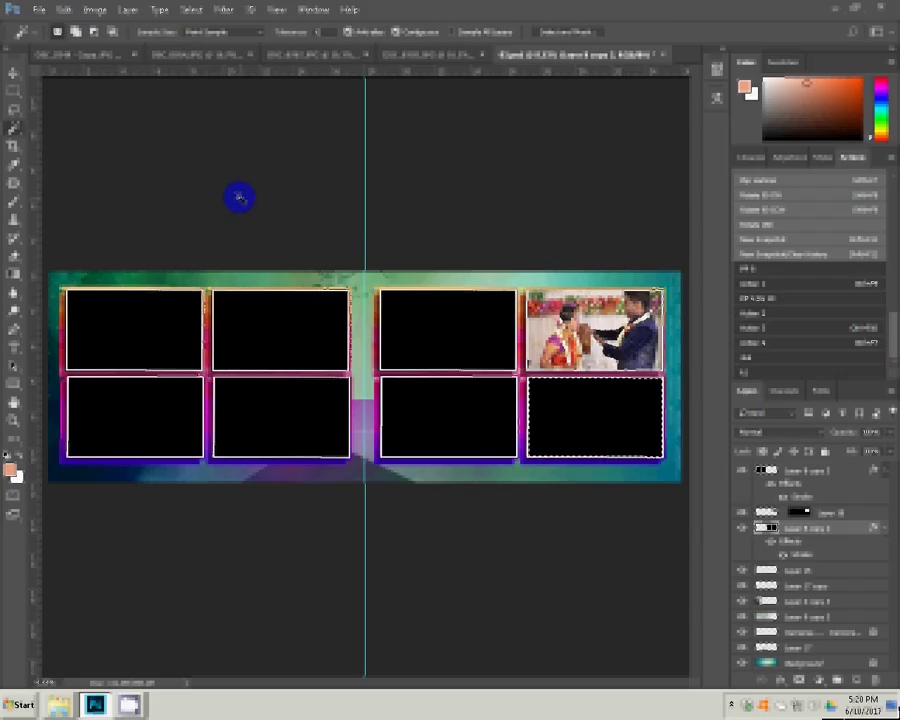
key("ctrl+shift+alt+v")
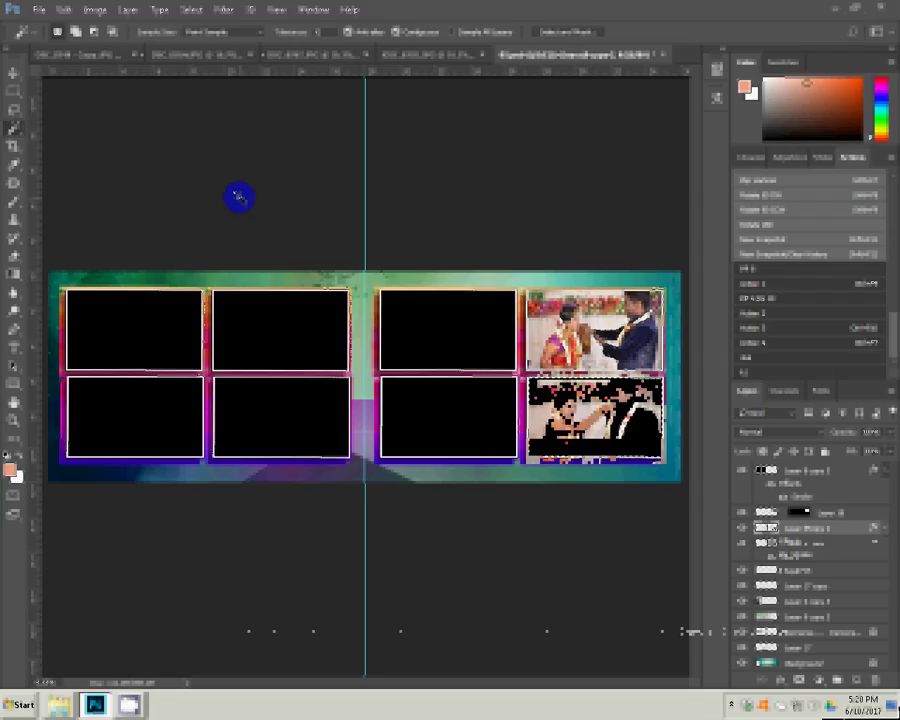
key("ctrl+v")
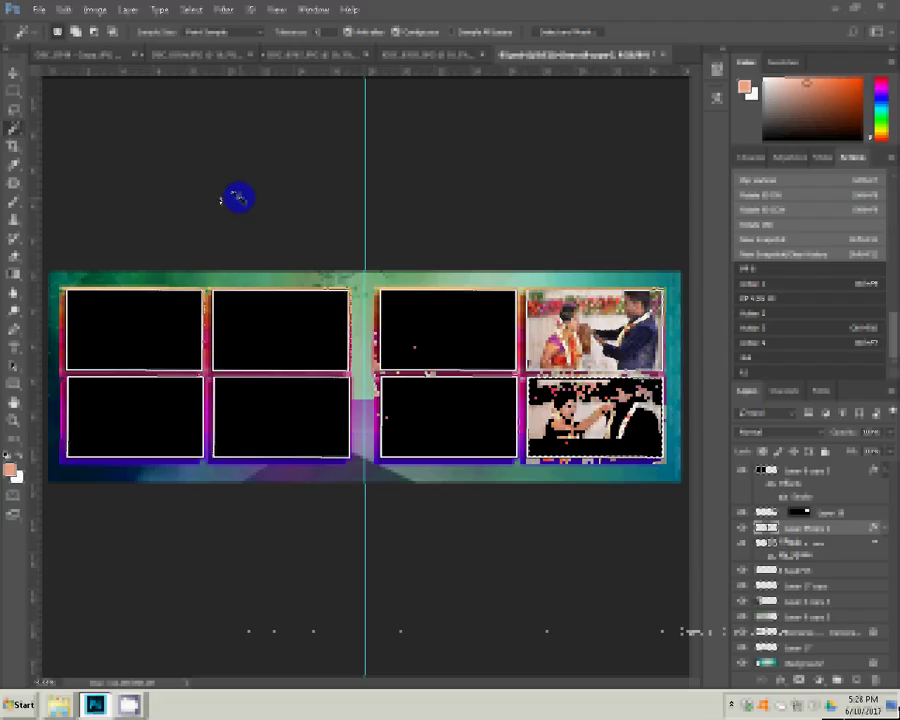
left_click(93, 9)
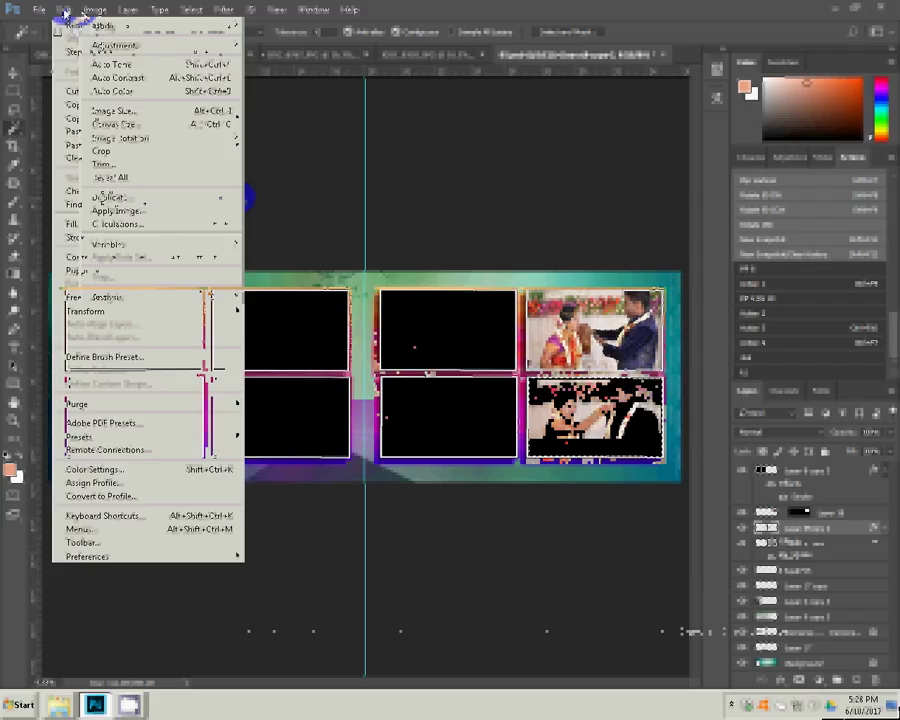
left_click(95, 148)
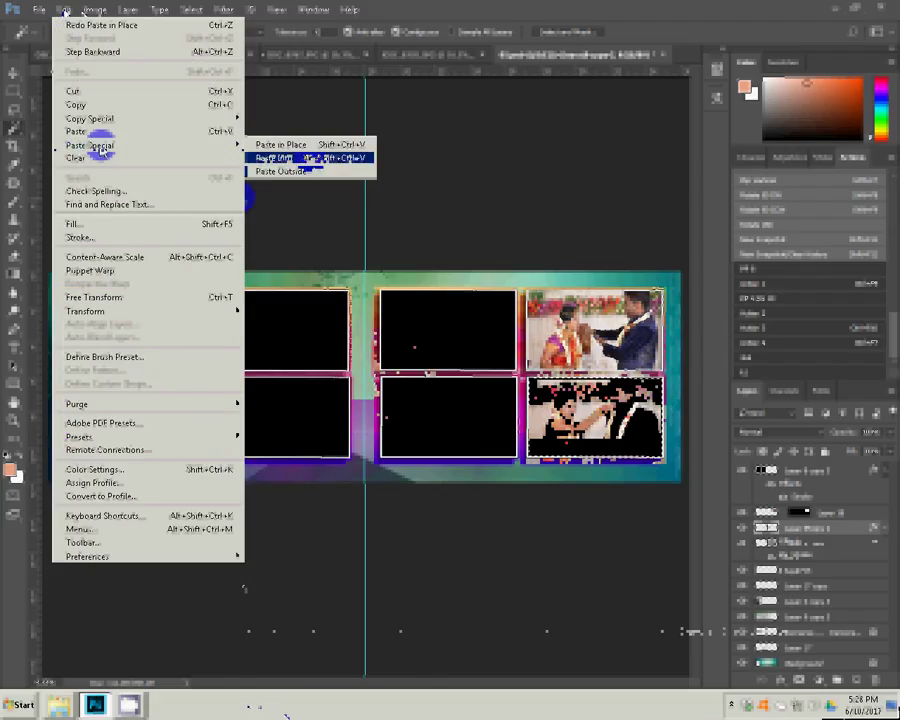
left_click(63, 10)
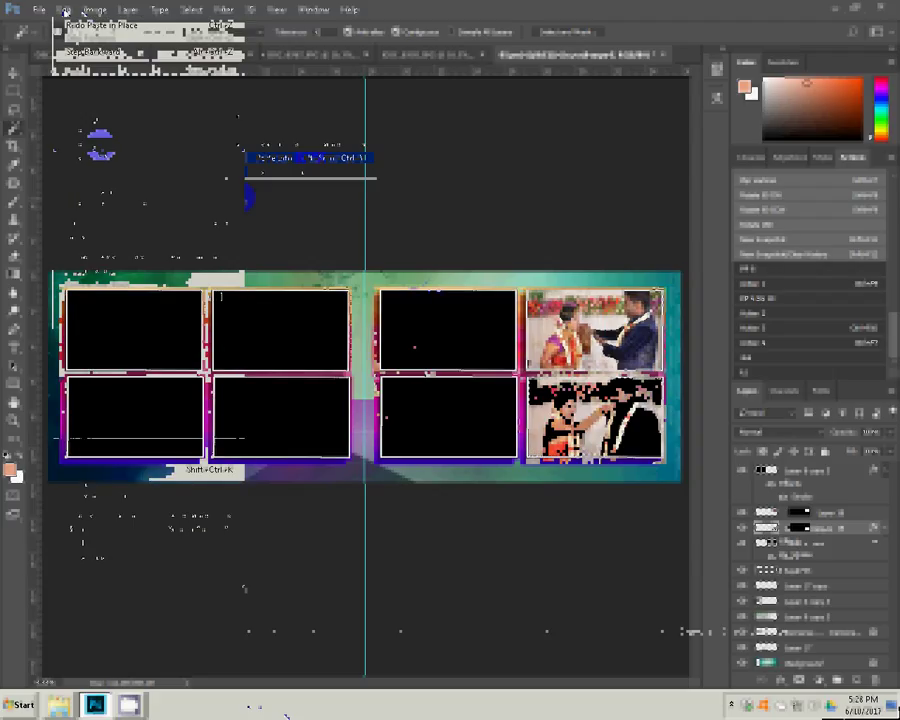
left_click(63, 10)
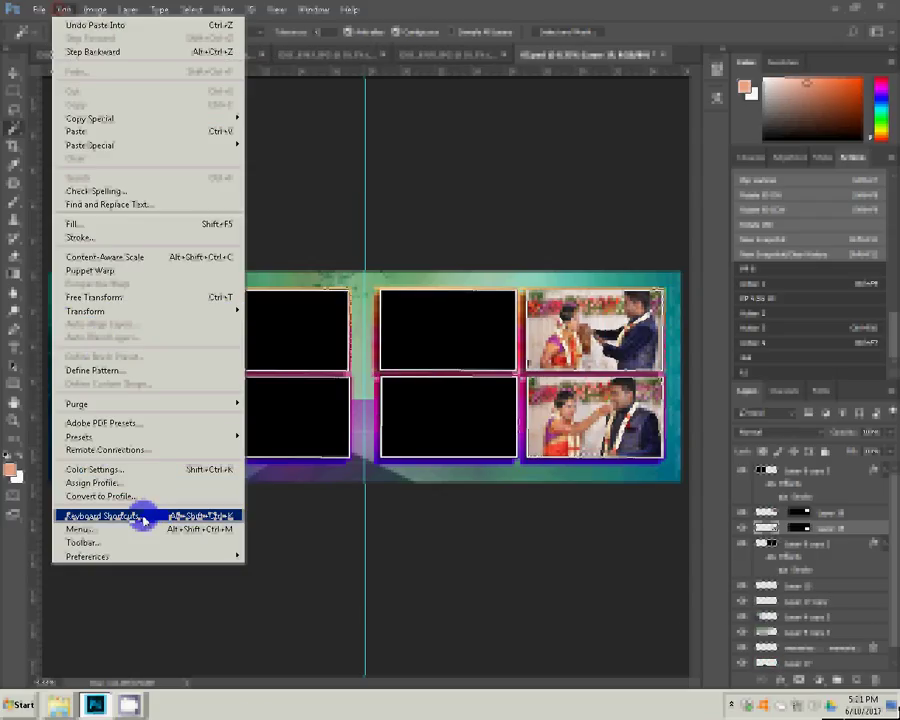
- Assign F3 as an extra keyboard shortcut for Copy in Photoshop Defaults
left_click(145, 517)
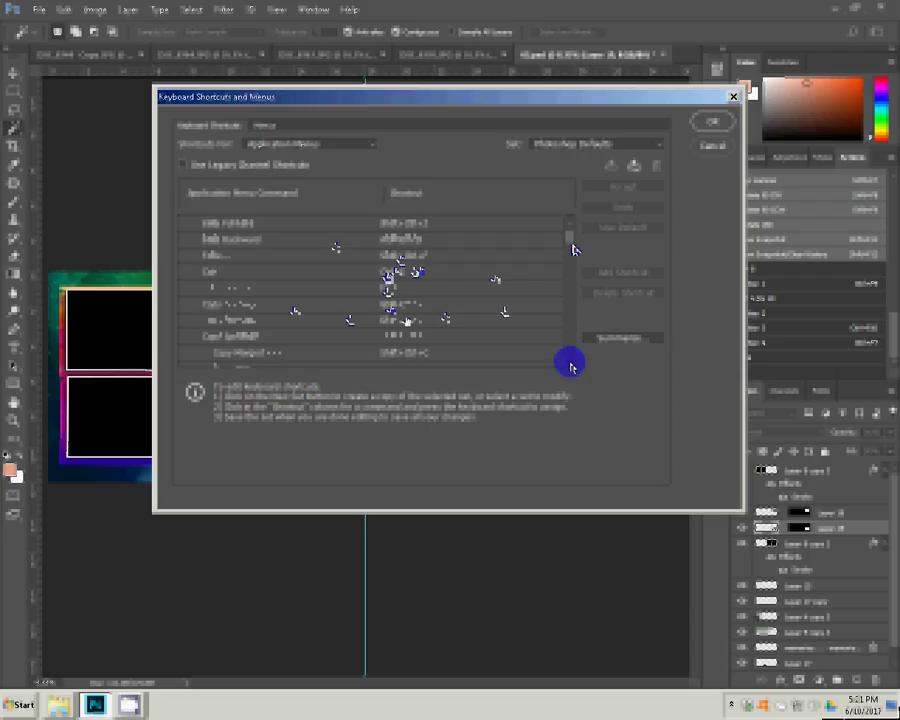
scroll(390, 310, "down", 1)
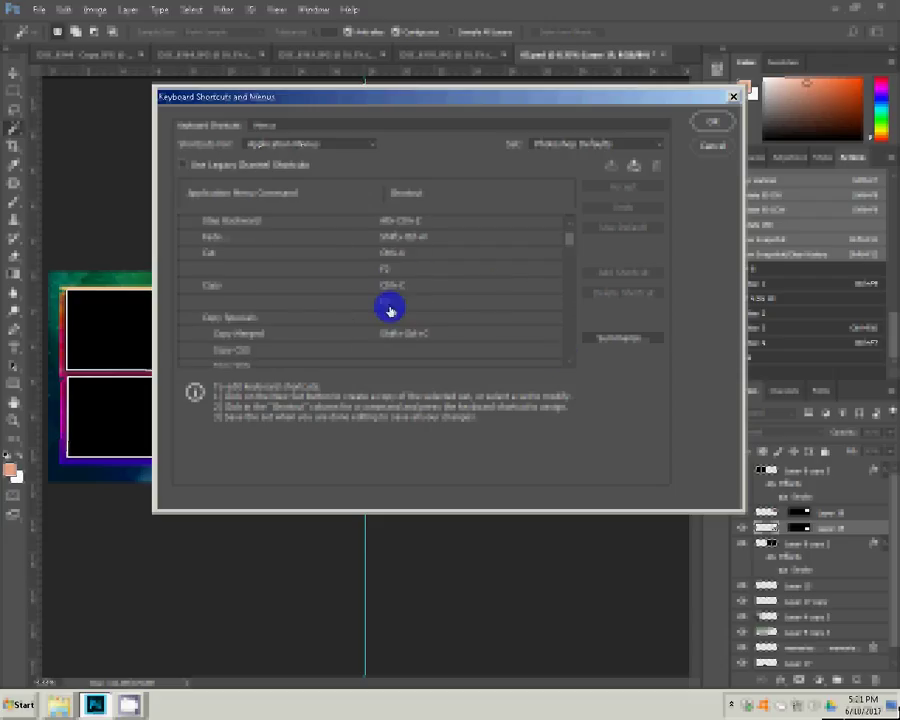
left_click(390, 308)
key("F3")
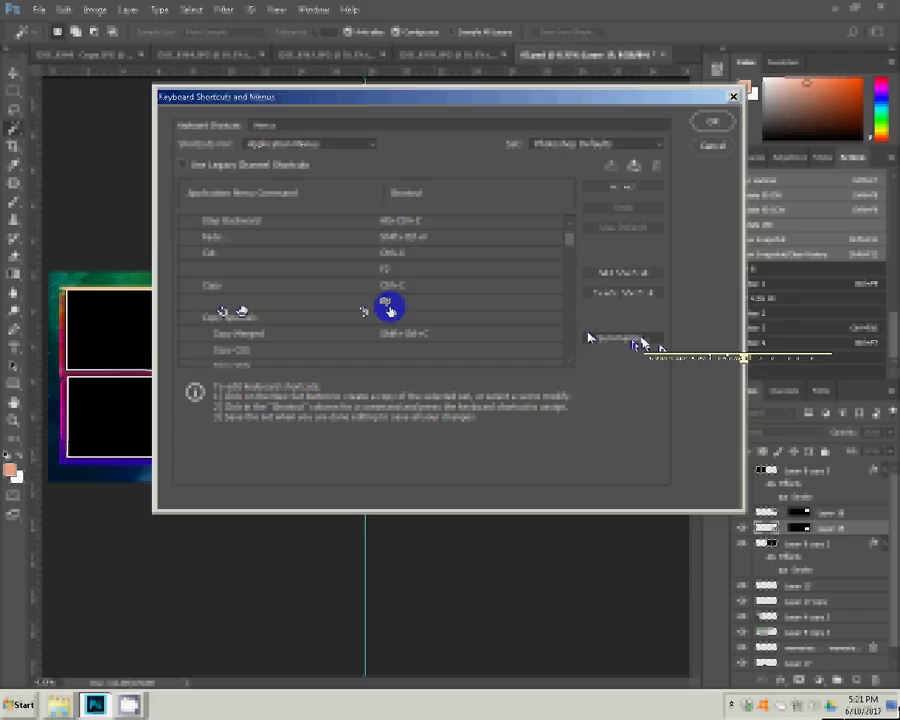
left_click(634, 166)
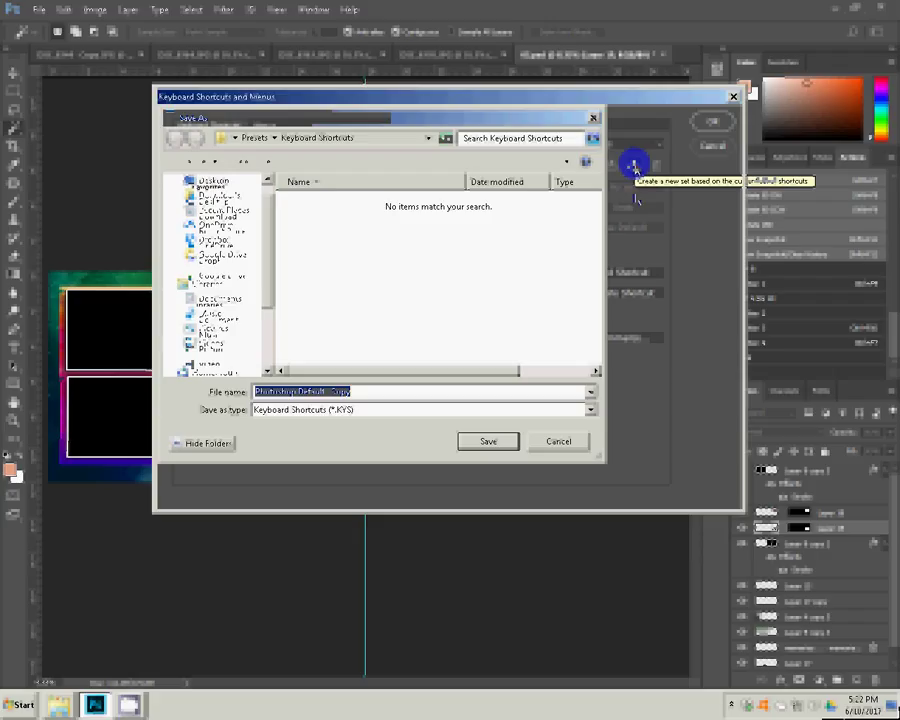
left_click(559, 441)
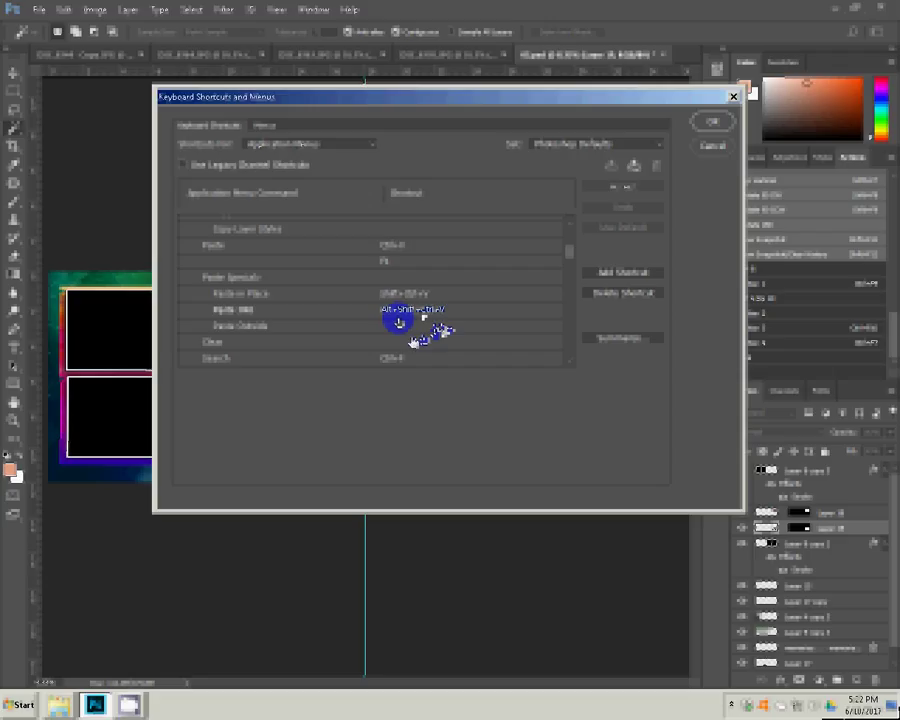
- Give Paste Into the shortcut Ctrl+Shift+Alt+V and save the shortcut settings
key("ctrl+shift+alt+v")
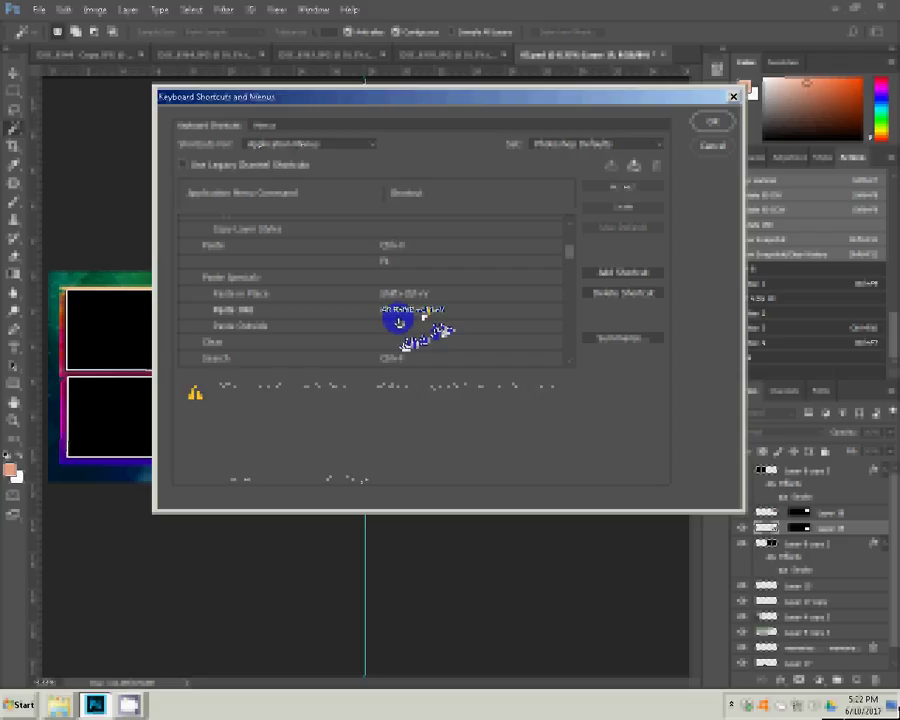
left_click(621, 190)
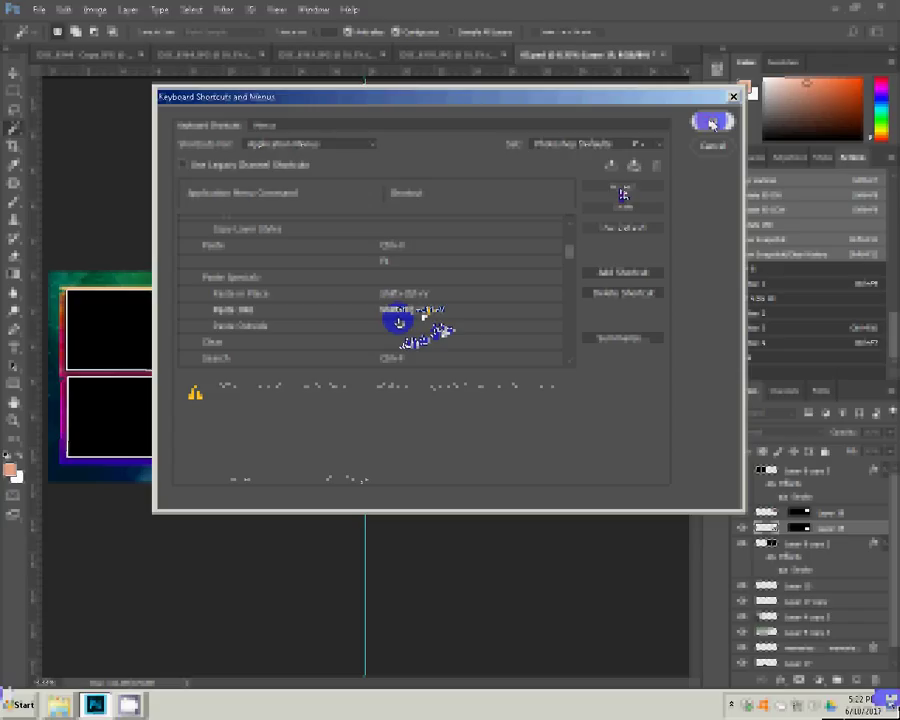
left_click(711, 122)
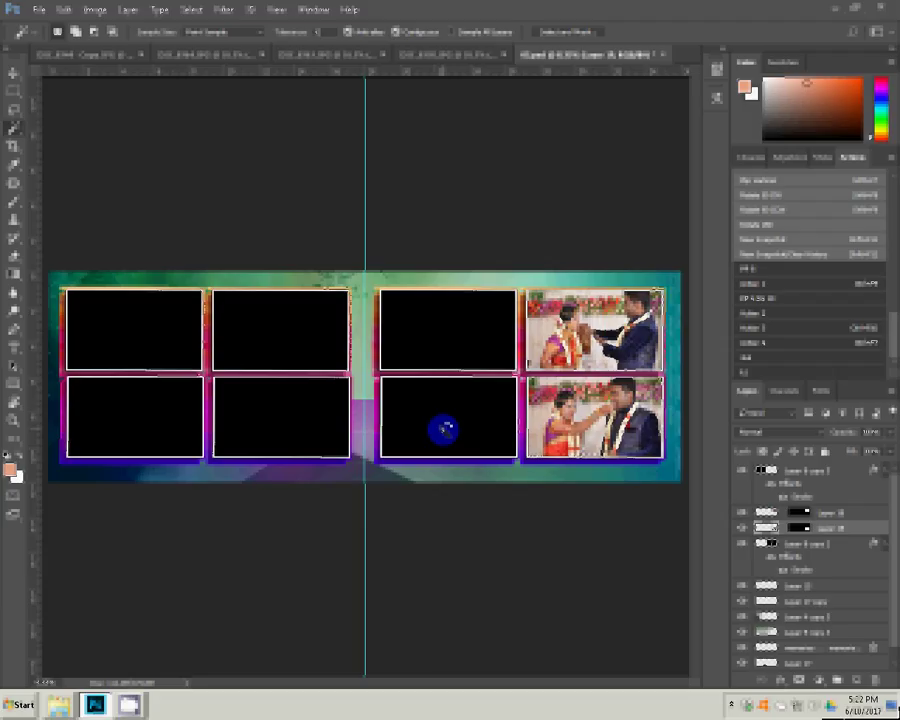
- Select the empty frame beside the lower-right photo, then cut DSC_0770.JPG and close it unsaved
left_click(445, 430)
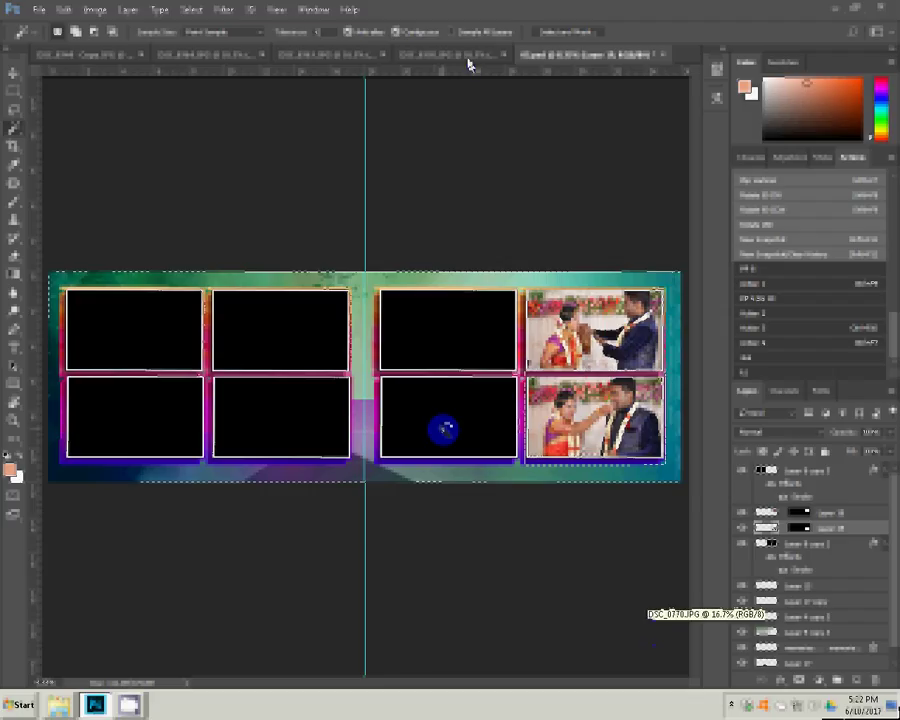
key("ctrl+v")
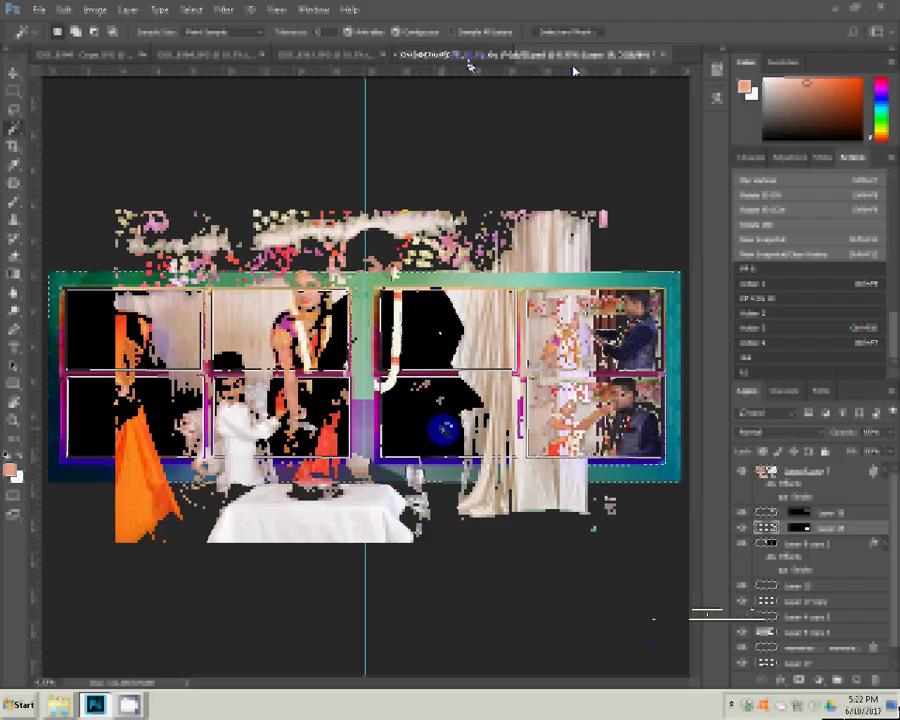
key("ctrl+alt+i")
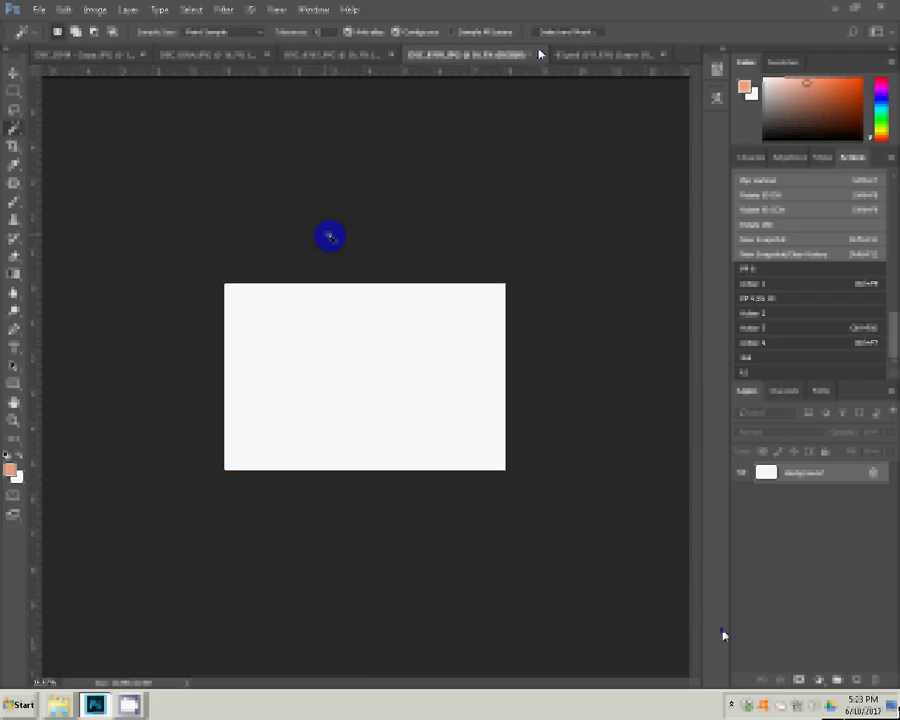
left_click(538, 54)
left_click(457, 267)
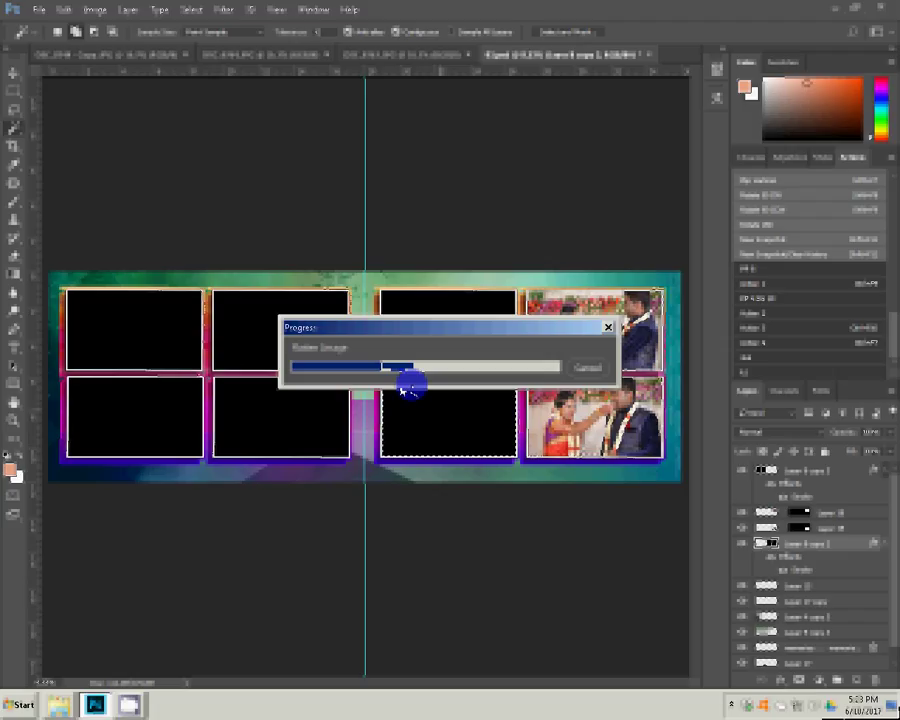
- Paste the DSC_0770 photo into the frame beside the lower-right one
left_click(63, 11)
mouse_move(90, 145)
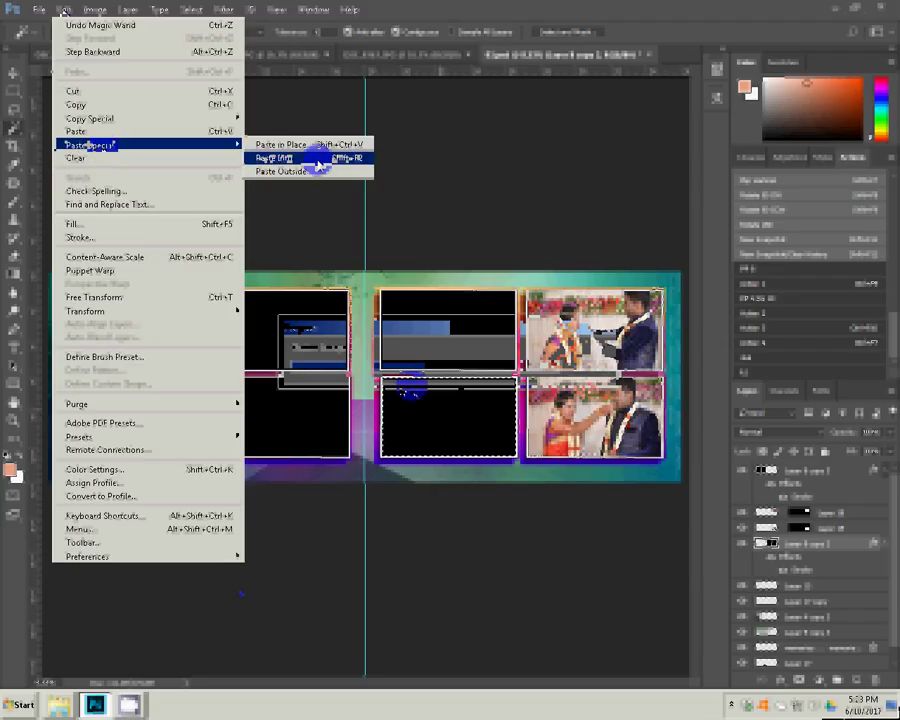
left_click(318, 160)
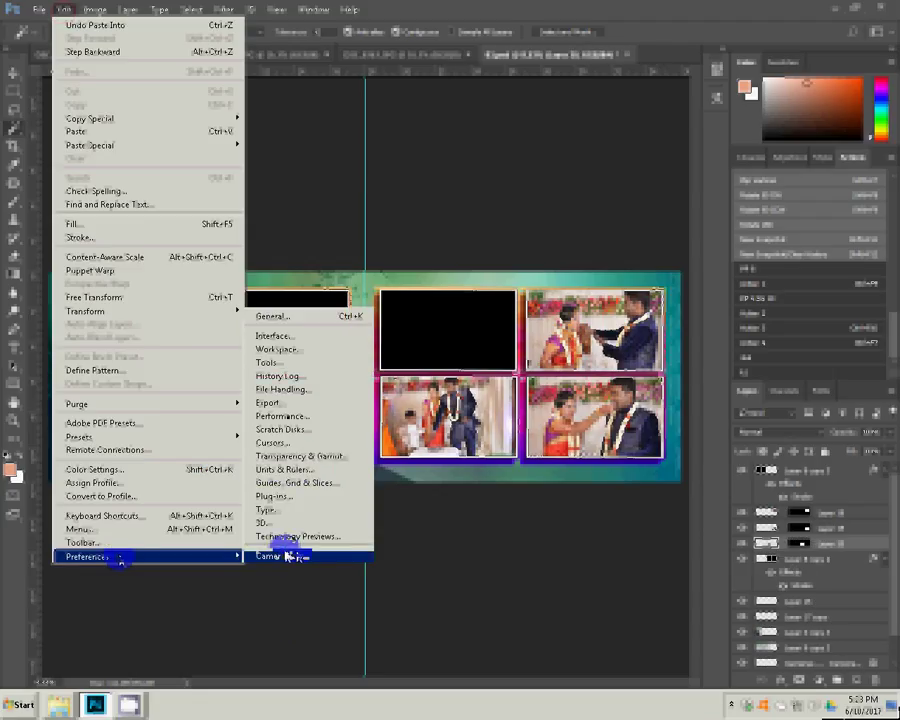
left_click(120, 516)
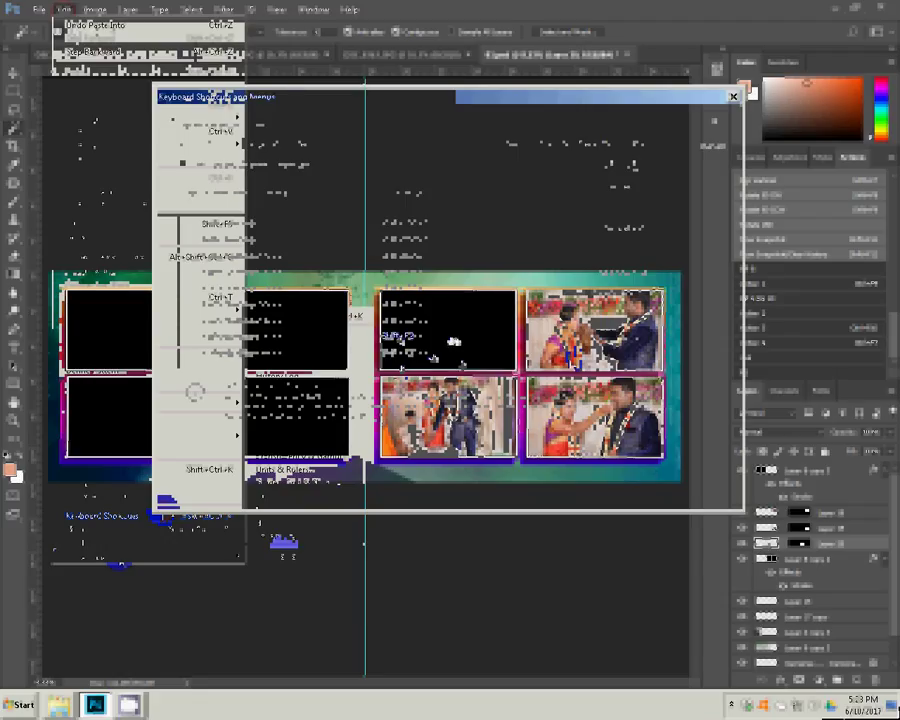
- Accept the shortcut changes, close Keyboard Shortcuts, and start closing DSC_0767.JPG
left_click(645, 195)
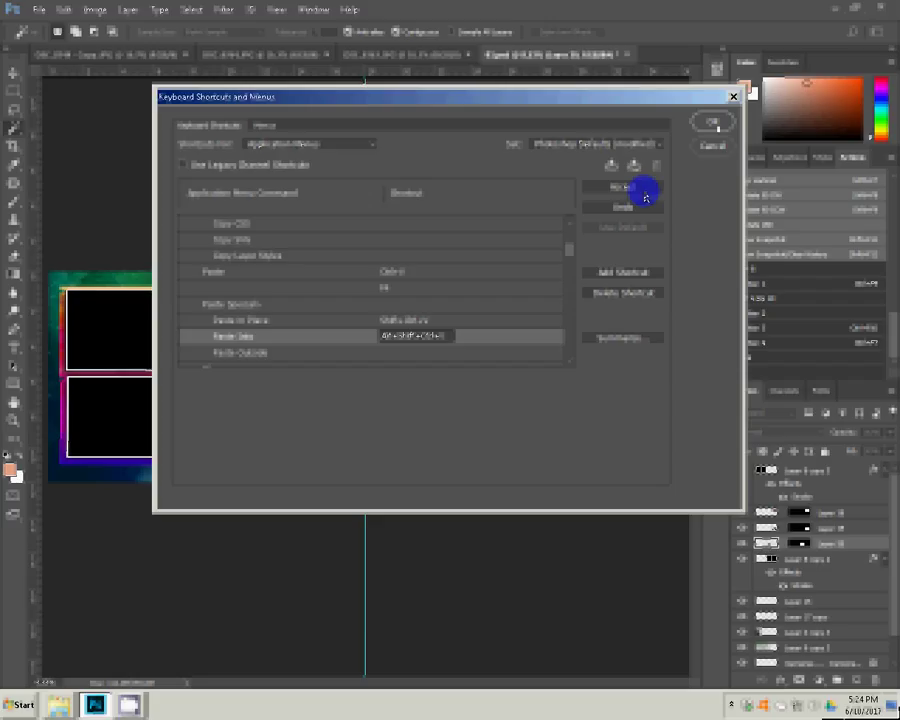
left_click(362, 409)
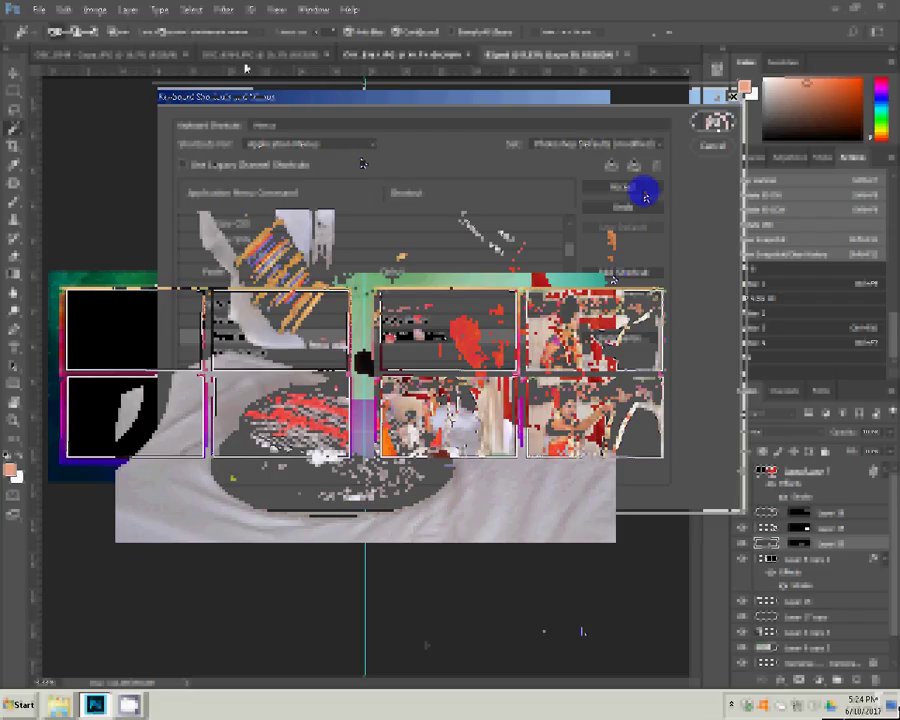
left_click(645, 192)
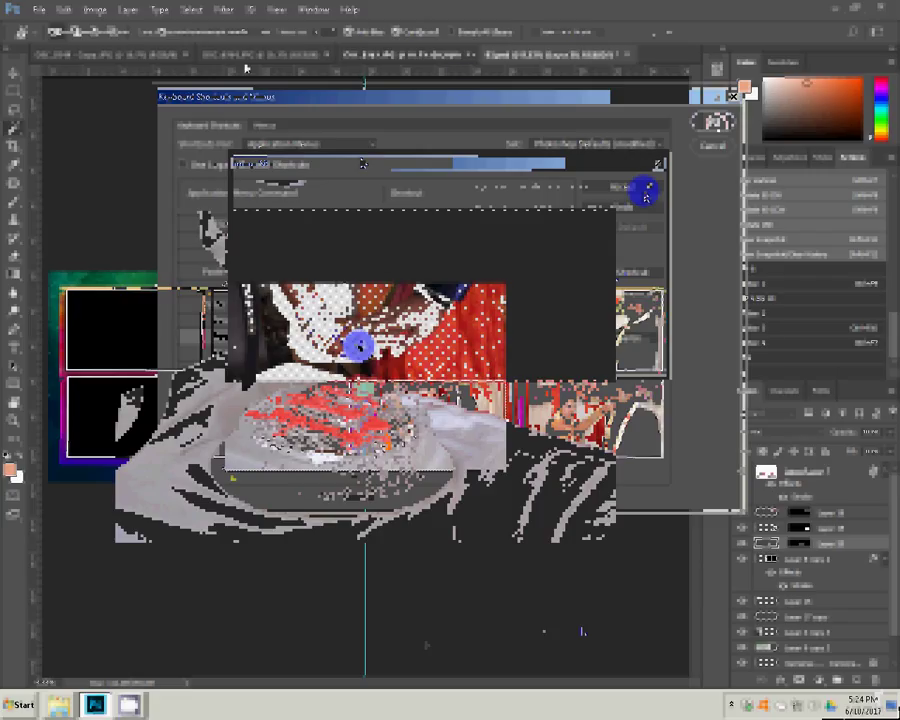
left_click(472, 55)
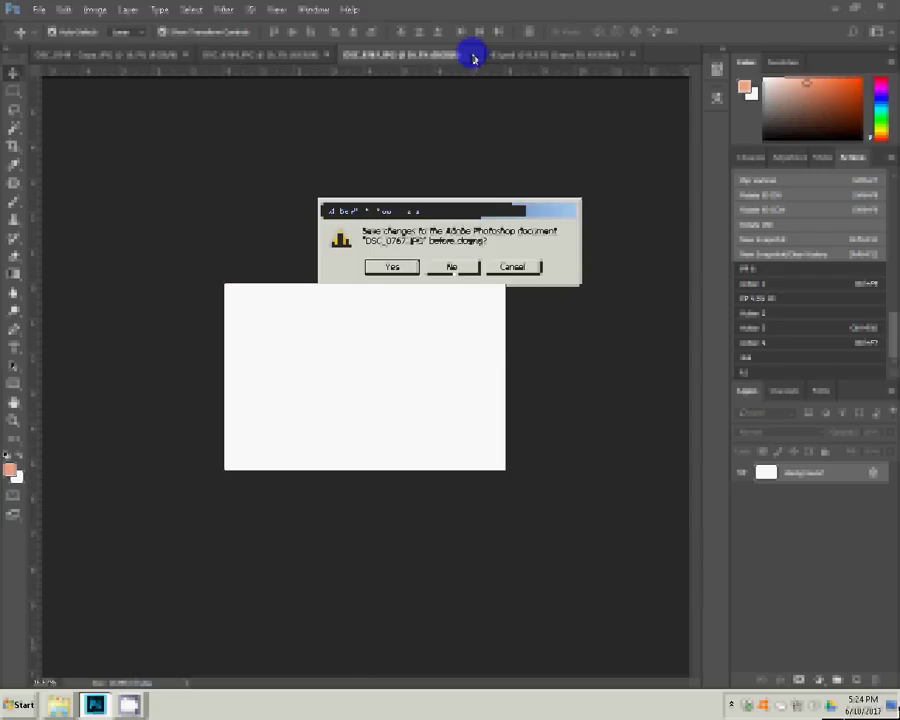
- Discard DSC_0767.JPG changes and paste the cake photo into the frame beside the upper-right one
key("n")
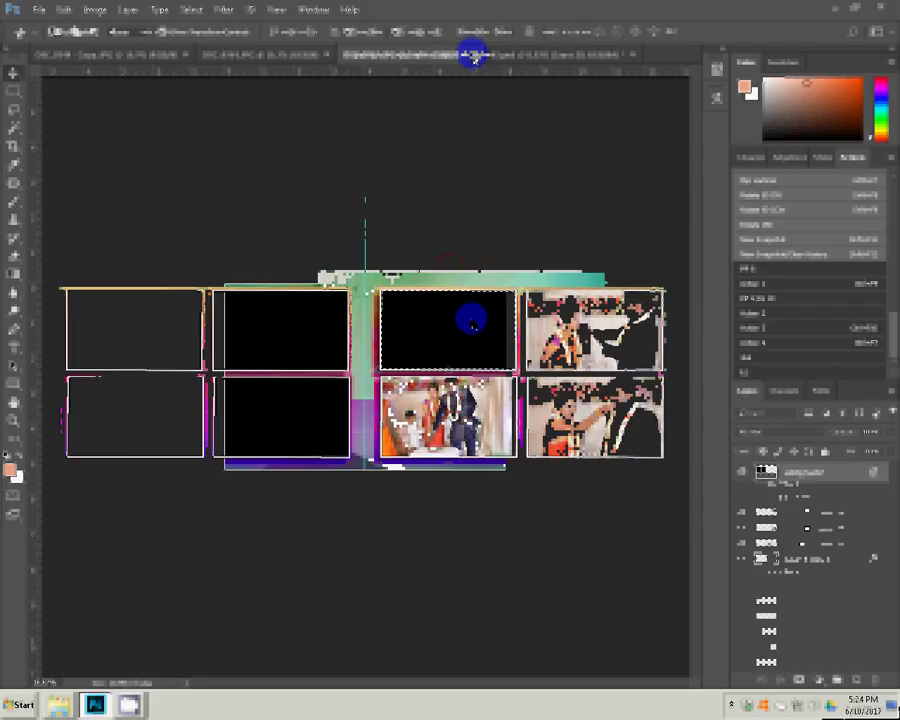
left_click(63, 12)
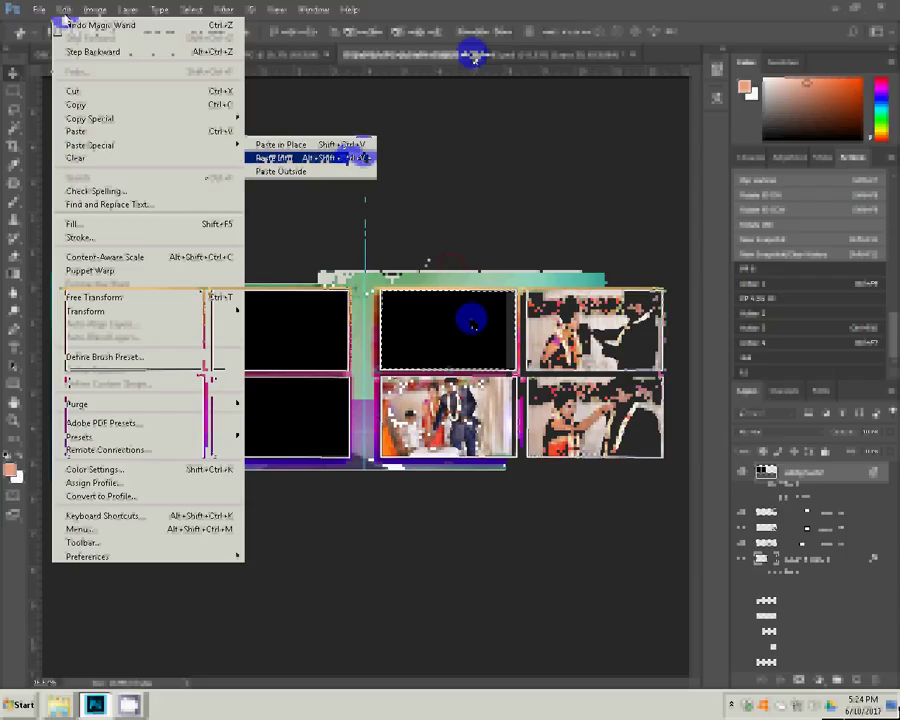
left_click(362, 157)
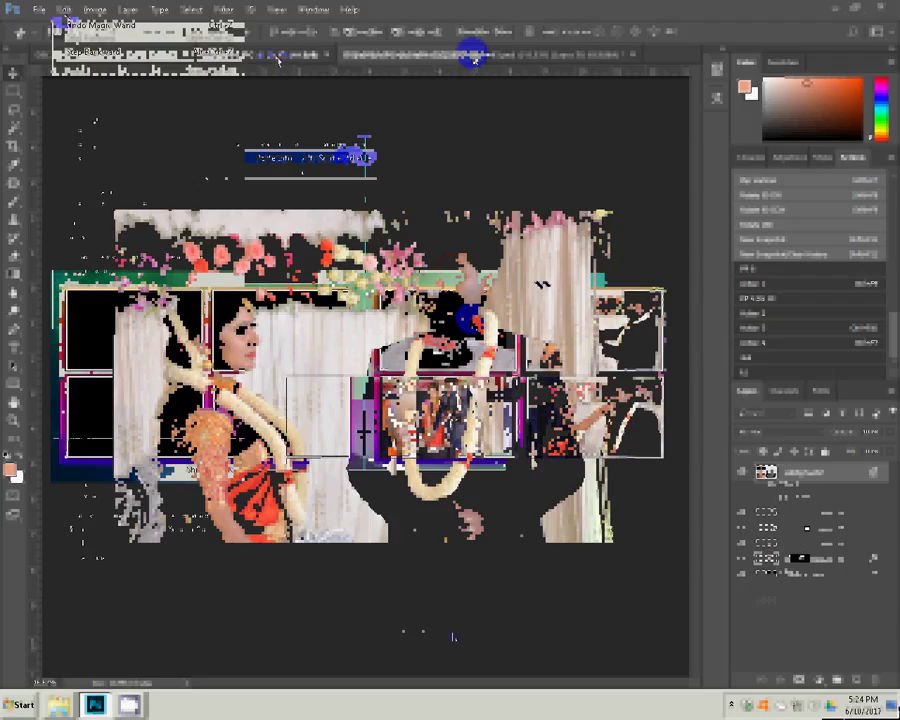
- Clear DSC_0764.JPG and close it, saving its changes
key("alt+ctrl+i")
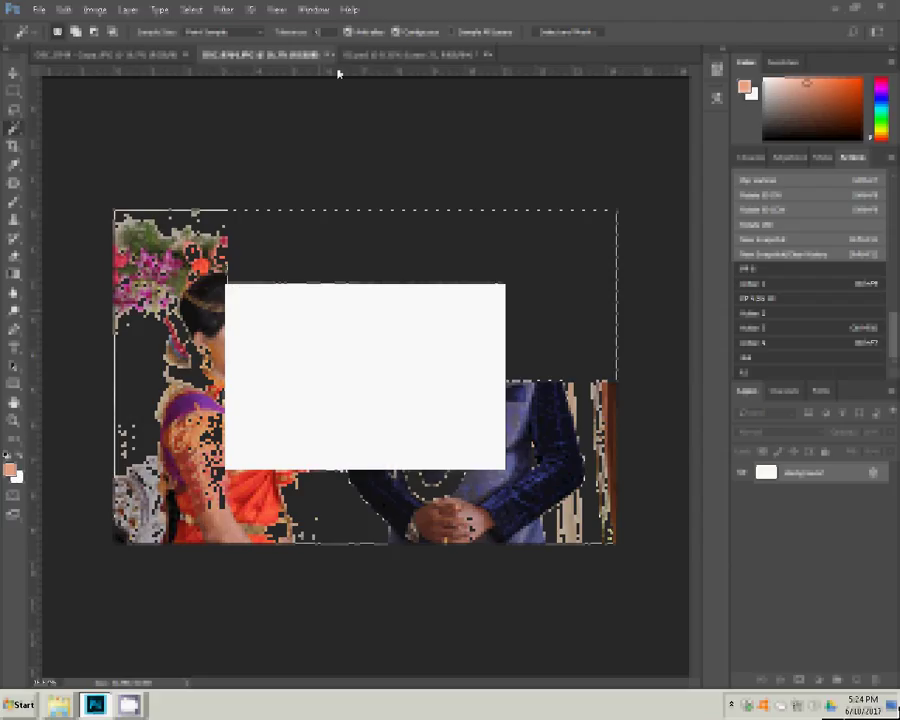
left_click(329, 54)
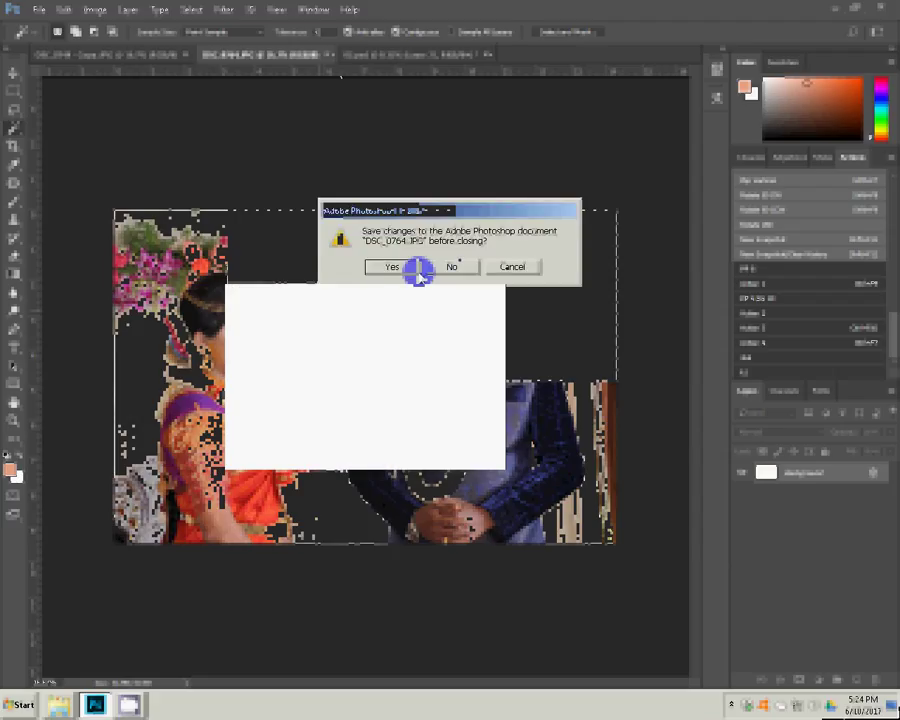
left_click(417, 268)
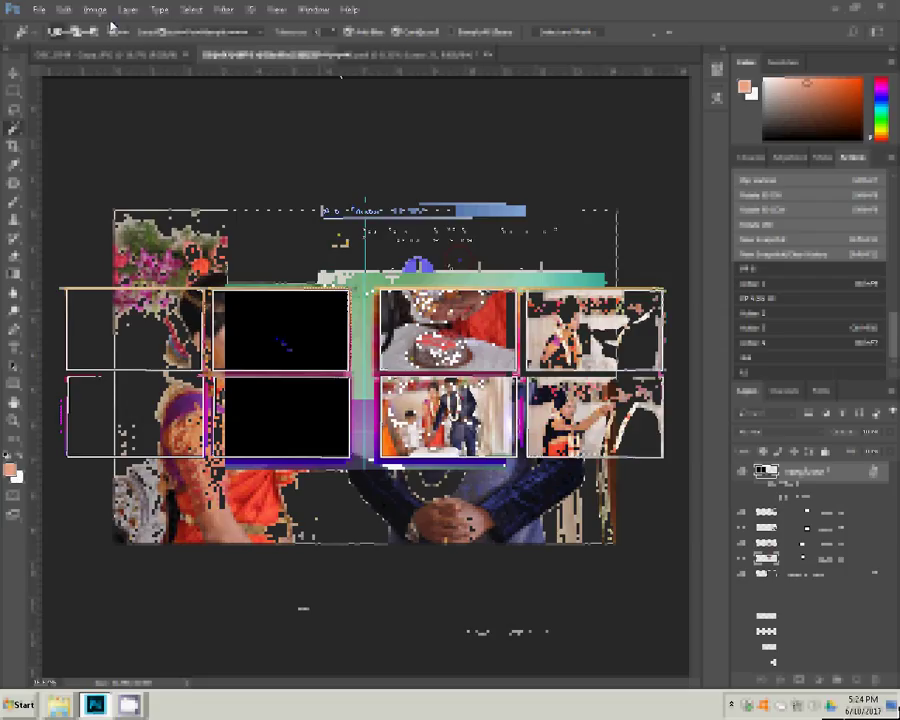
- Paste the couple photo into the left page's upper inner frame and shift it left to fill
left_click(63, 9)
mouse_move(80, 145)
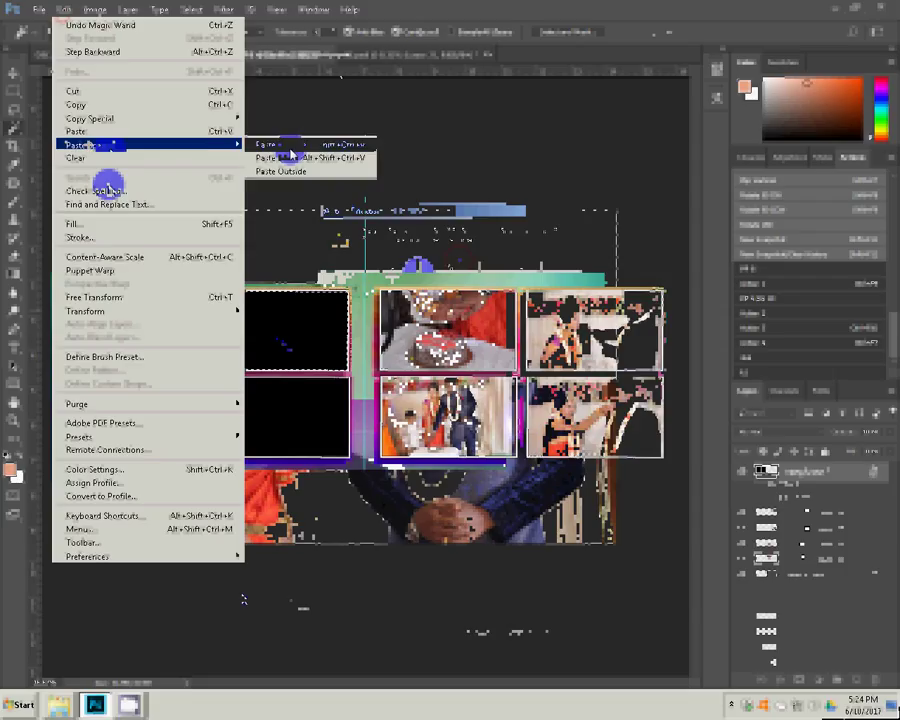
key("Return")
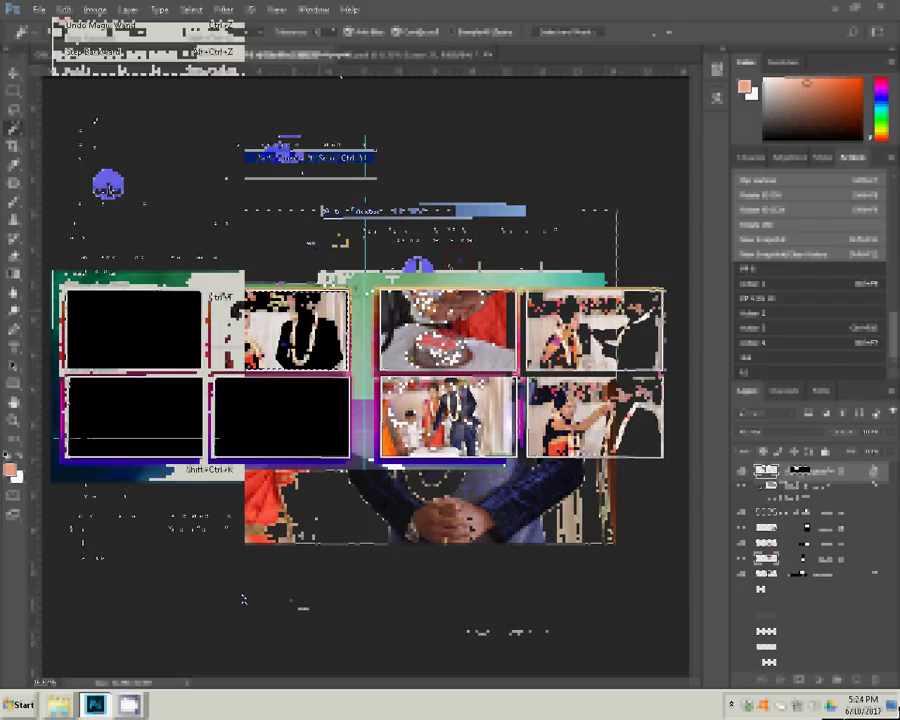
left_click_drag(300, 330, 268, 330)
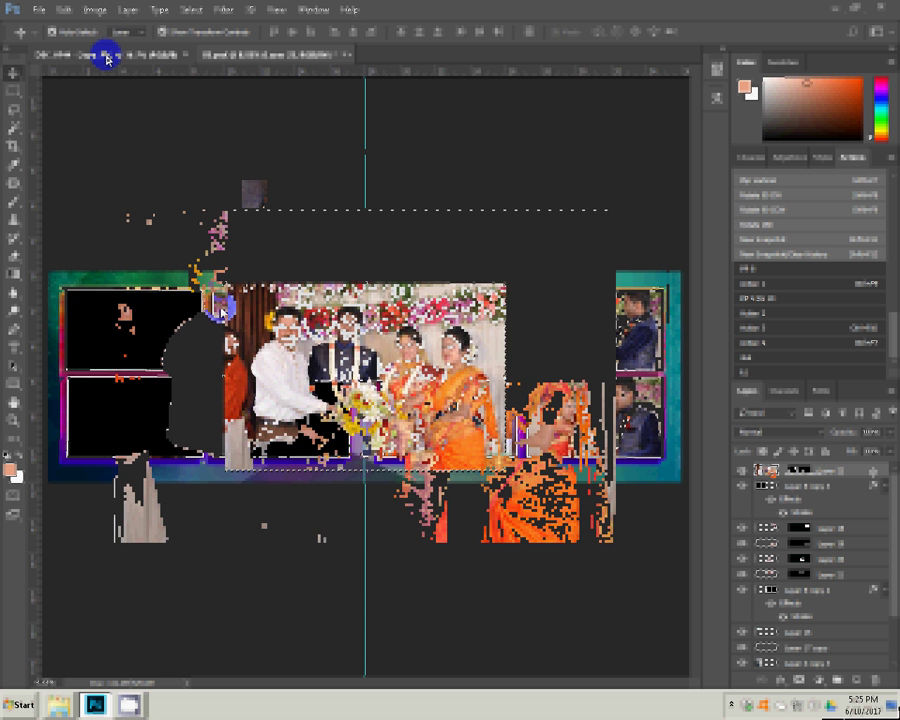
- Close the group photo and paste it into the left page's lower inner frame
key("ctrl+BackSpace")
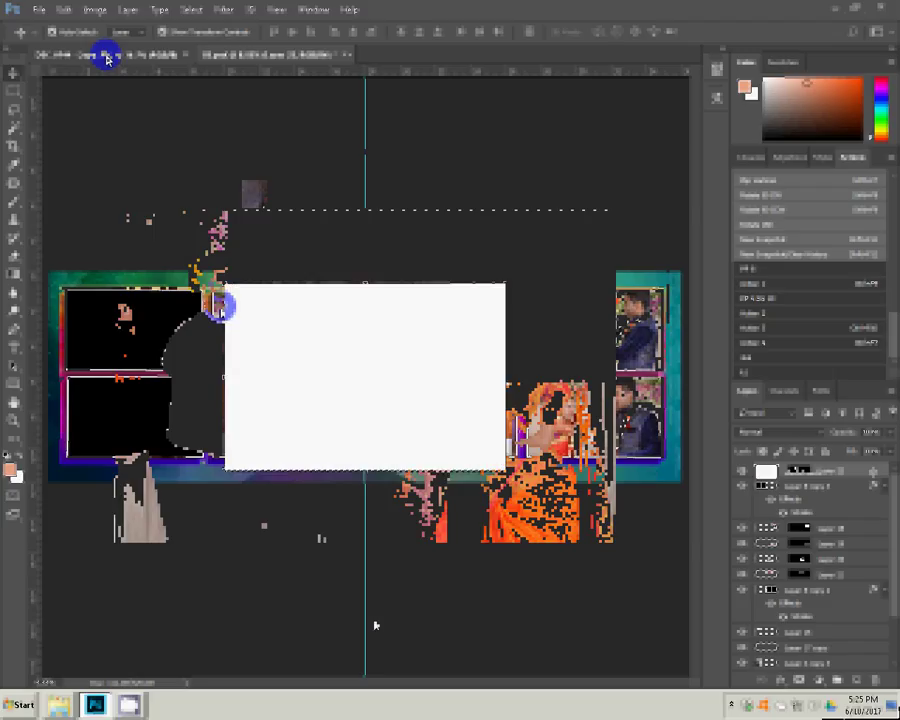
key("ctrl+w")
left_click(400, 262)
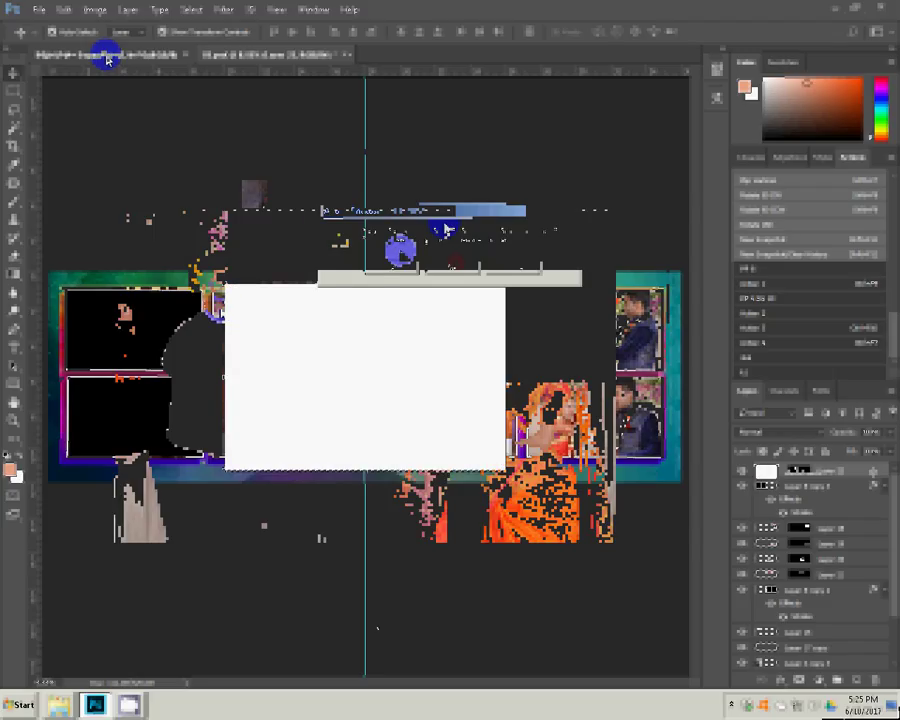
left_click(290, 438)
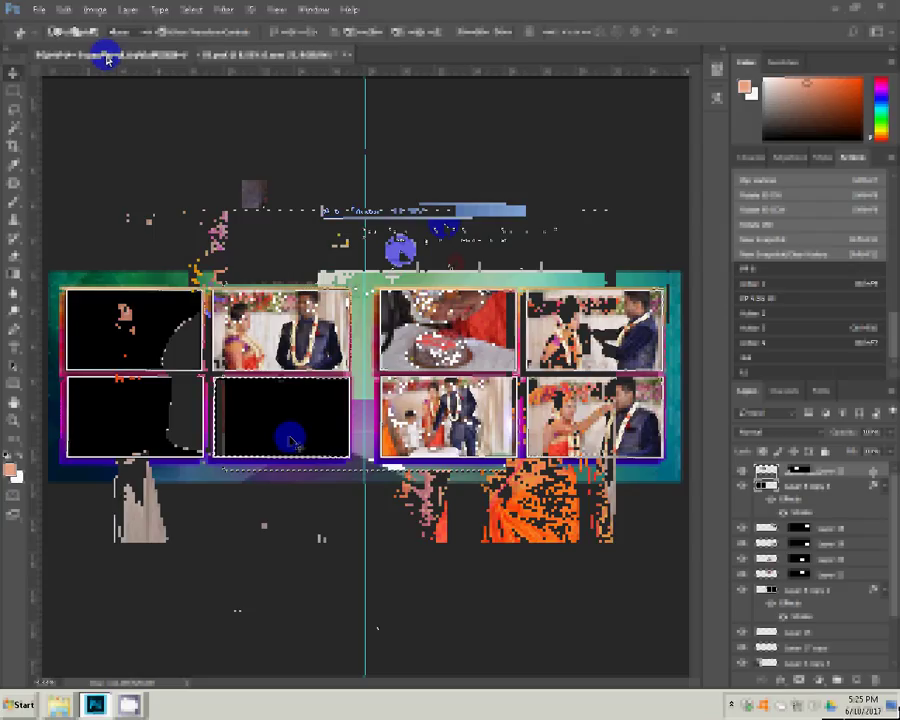
left_click(62, 9)
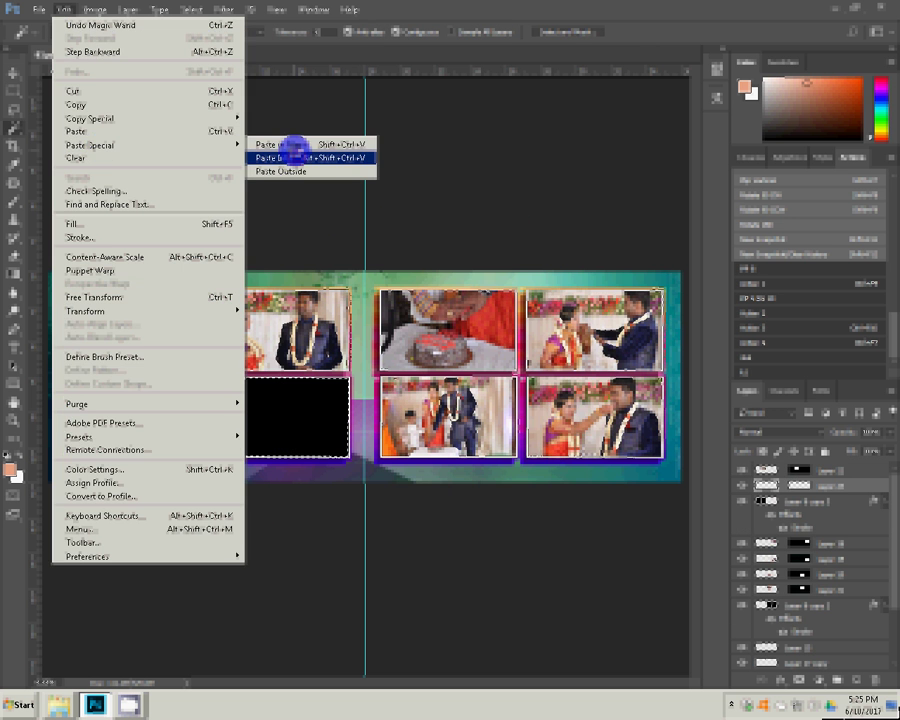
left_click(295, 157)
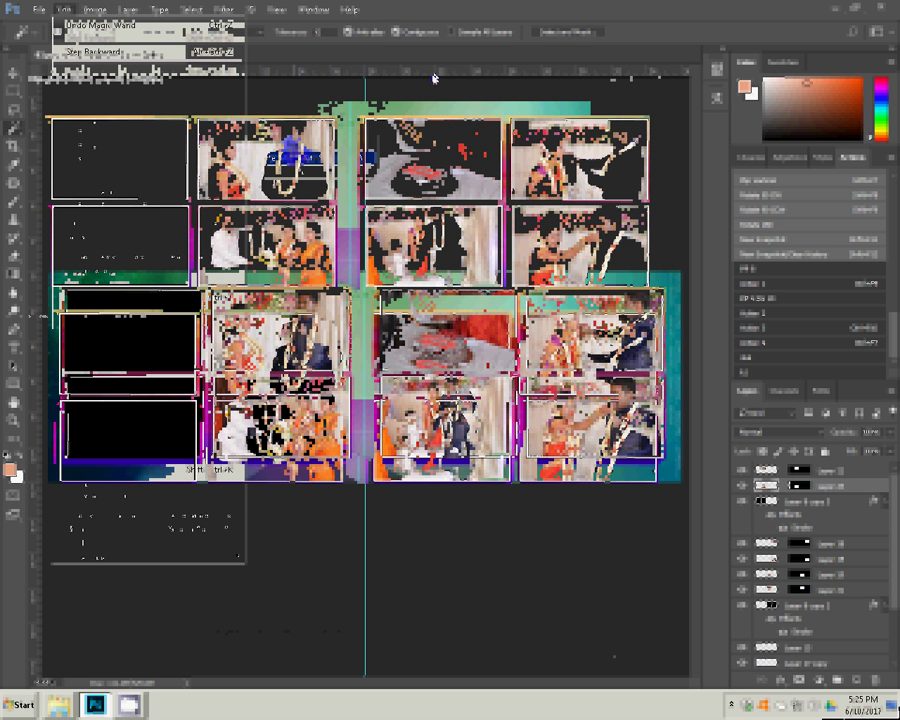
left_click(42, 662)
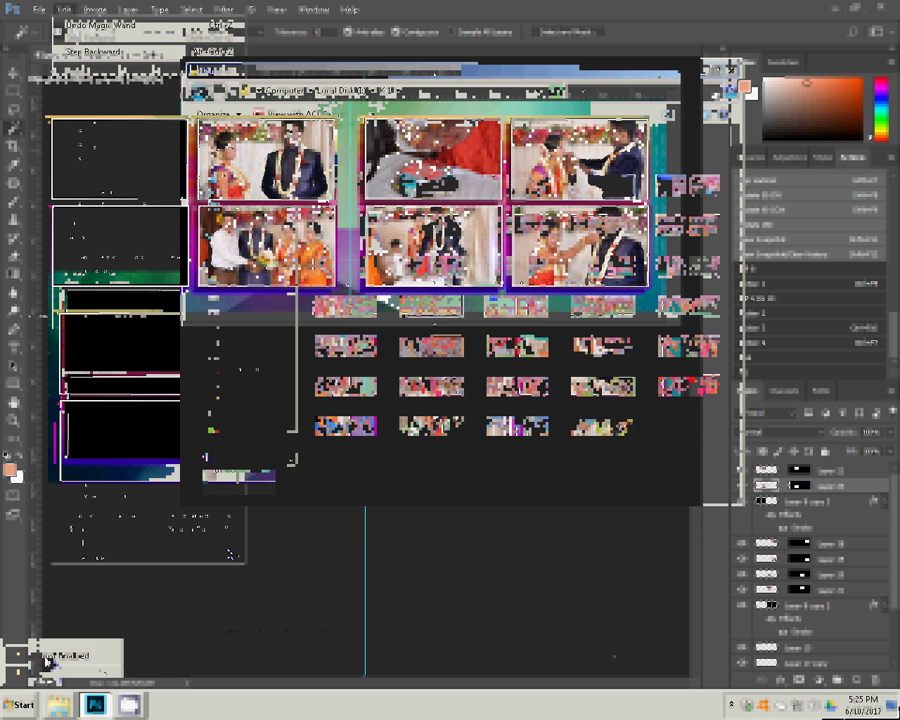
- Browse the Almost finalised folder on G: and open the DSC_0761 bride portrait
left_click(42, 655)
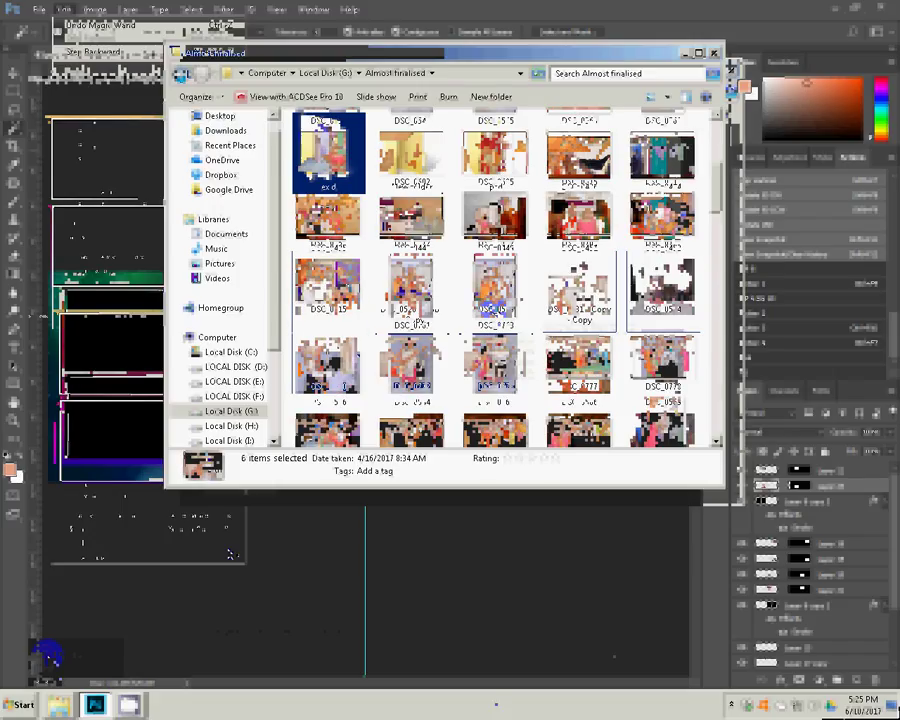
double_click(315, 135)
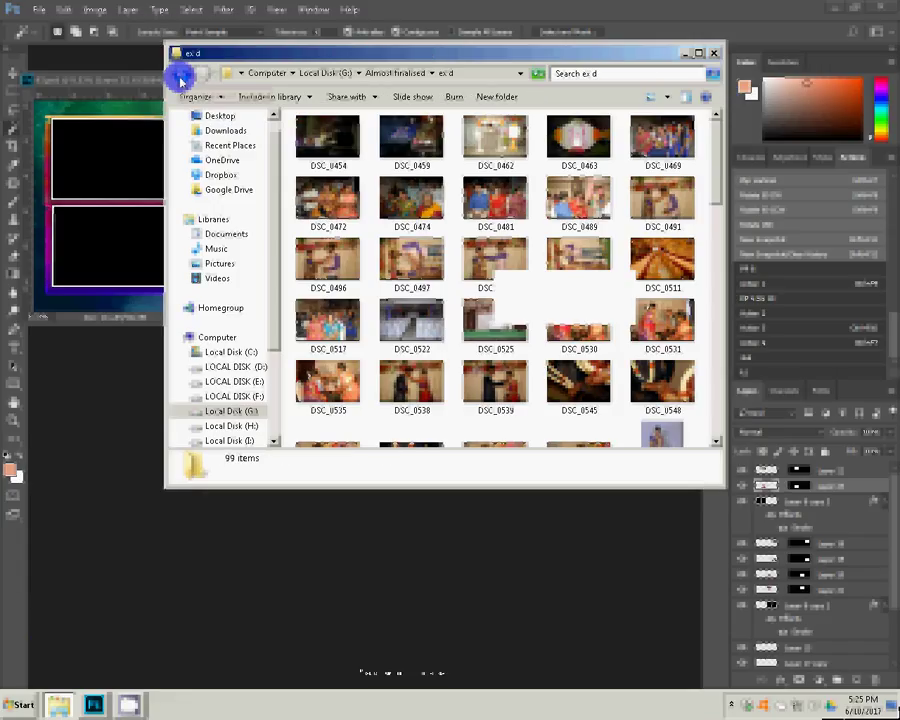
key("End")
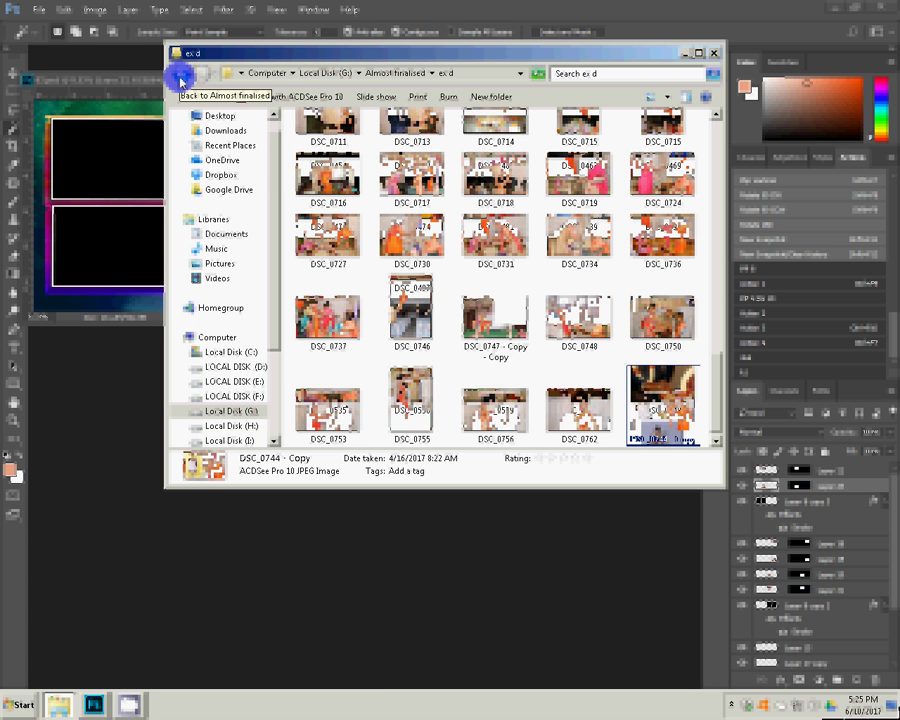
left_click(181, 81)
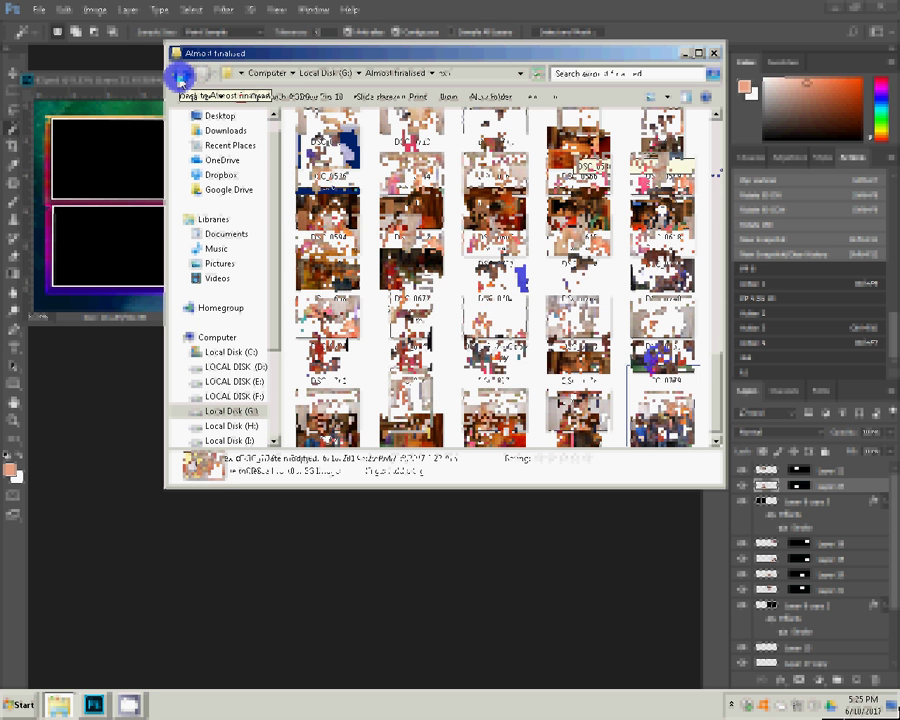
left_click(180, 78)
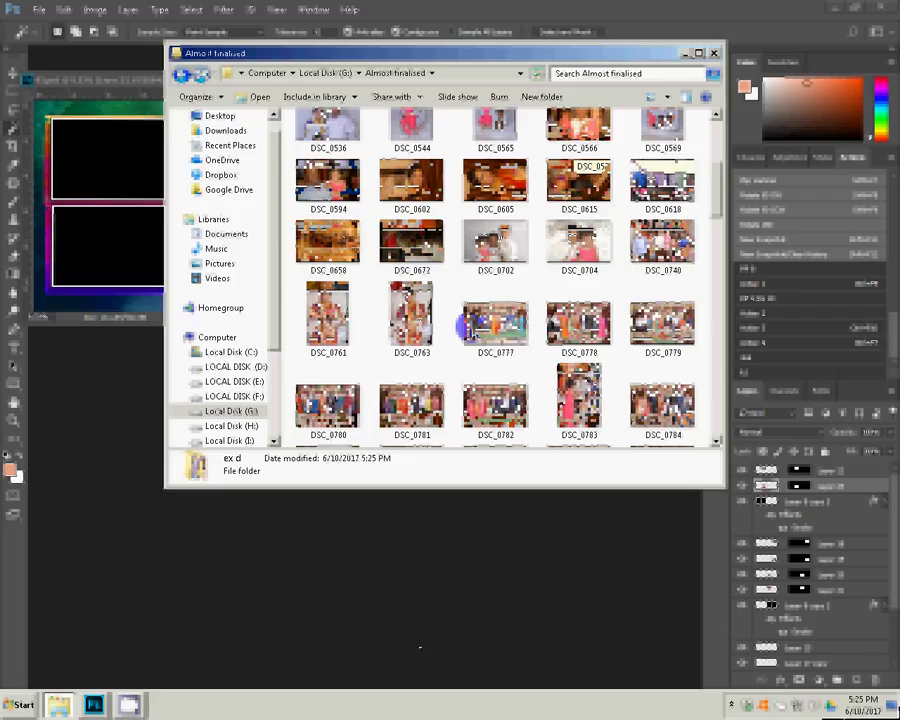
left_click(322, 318)
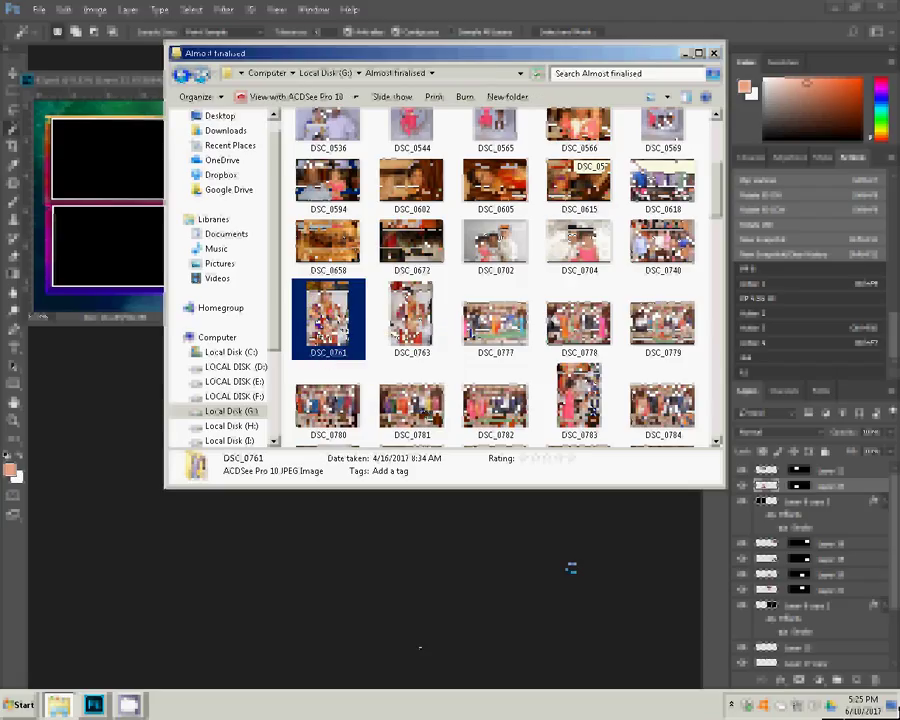
left_click(491, 196)
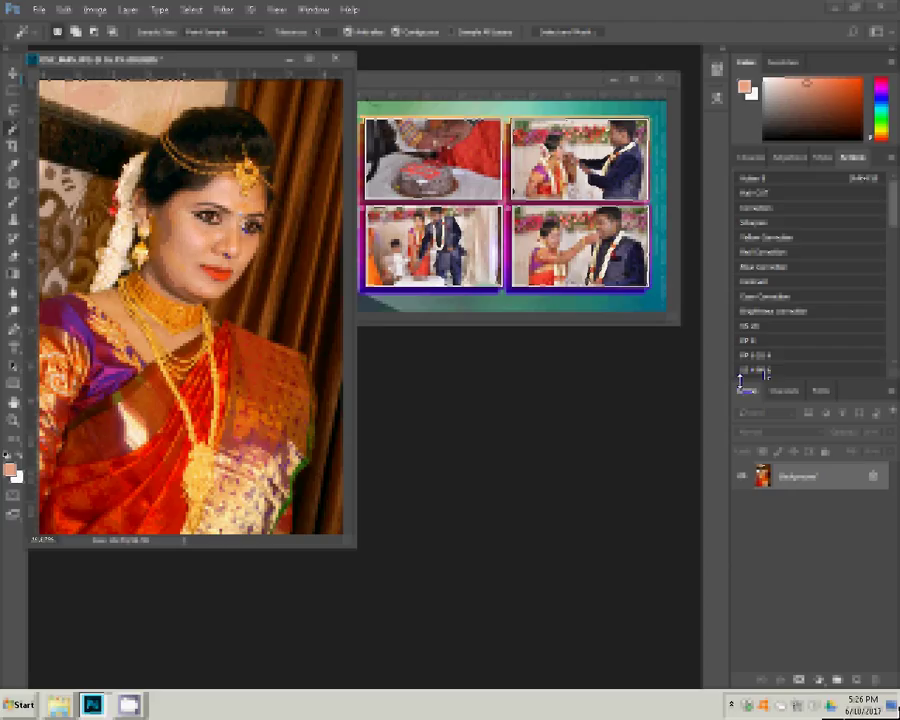
- Run the GS + BP 6 action, then apply Magic Pro with Graininess 90 to the portrait
left_click(763, 371)
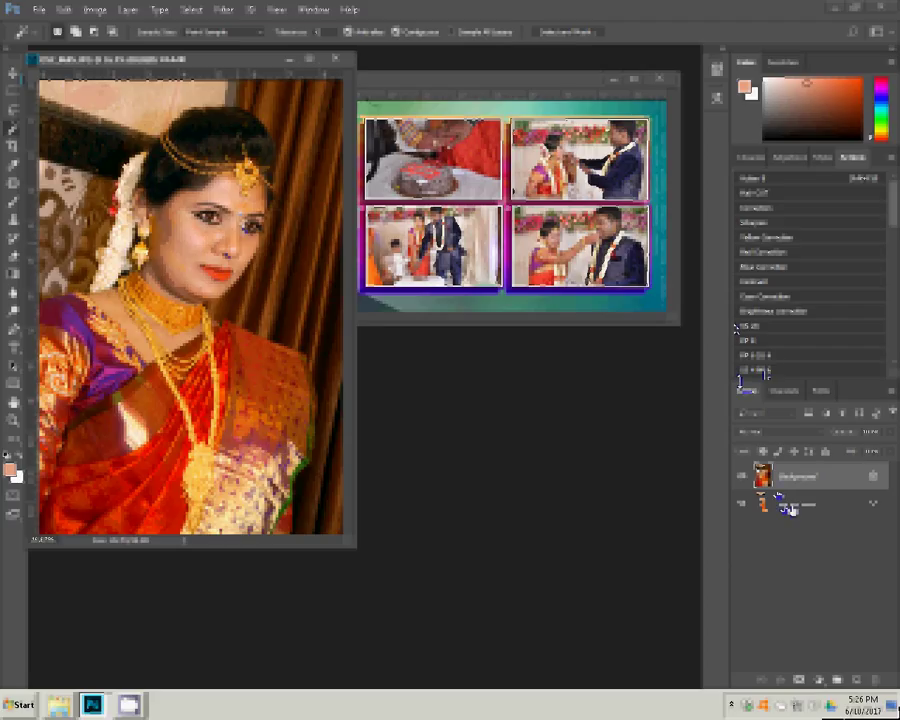
left_click(221, 10)
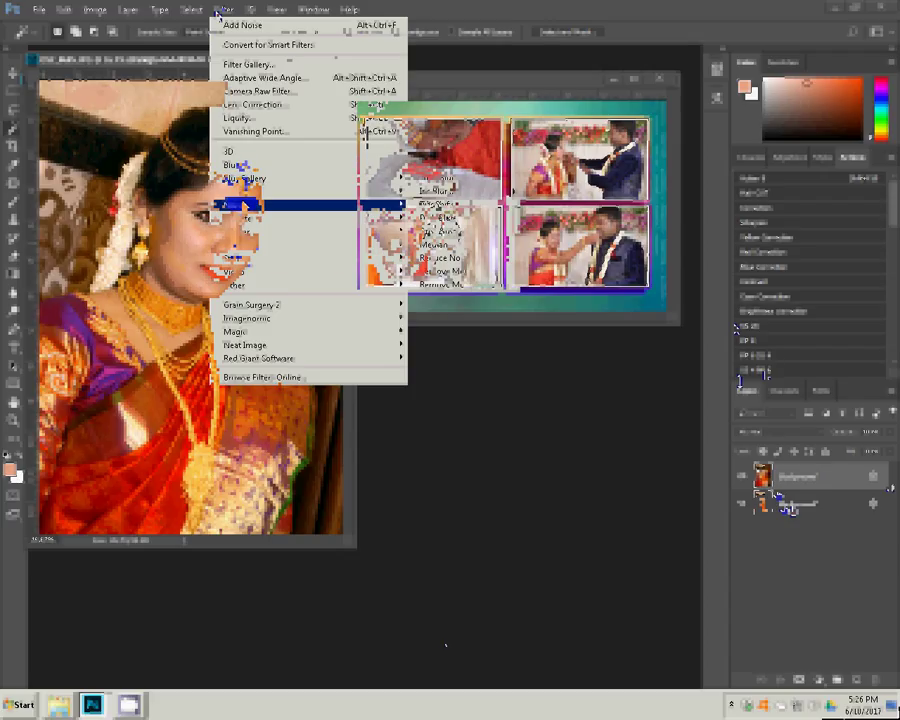
mouse_move(238, 331)
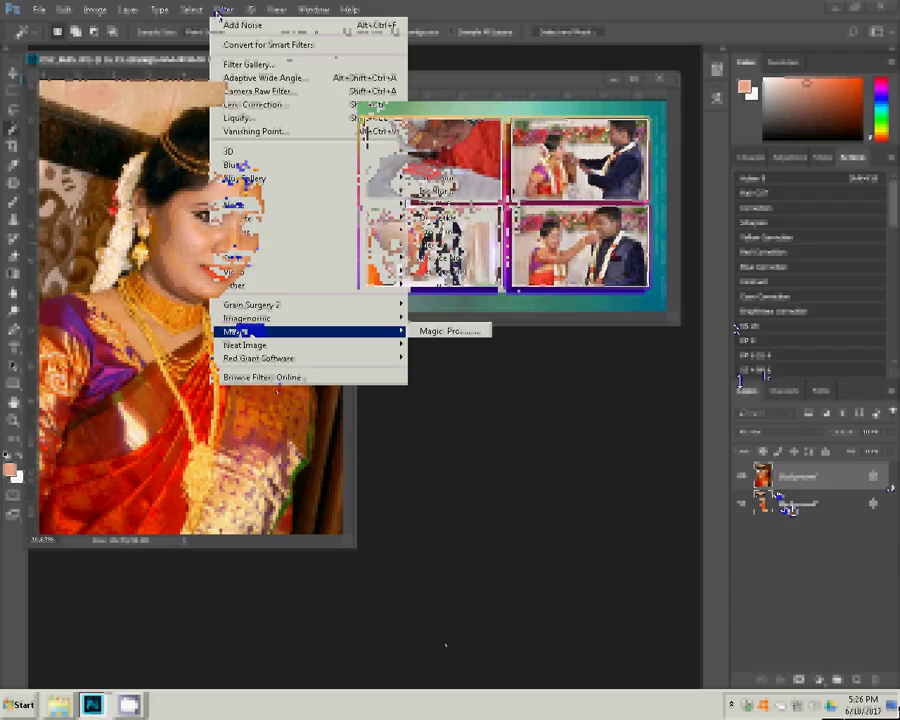
left_click(455, 330)
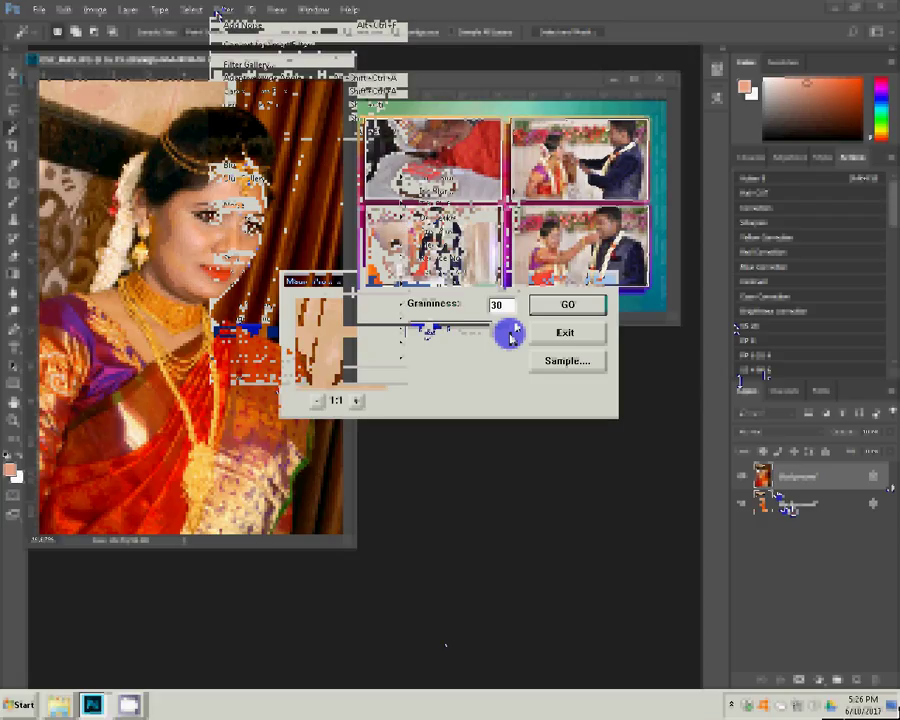
type("90")
left_click(548, 305)
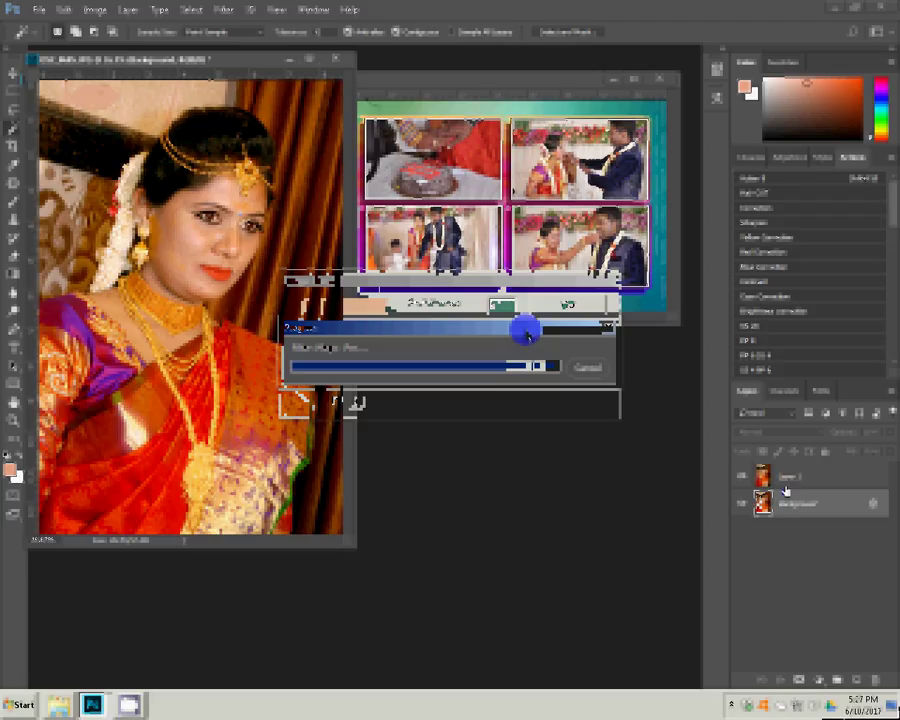
- Heal blemishes on the bride's left cheek, temple and nose, and beside her earring
left_click(223, 10)
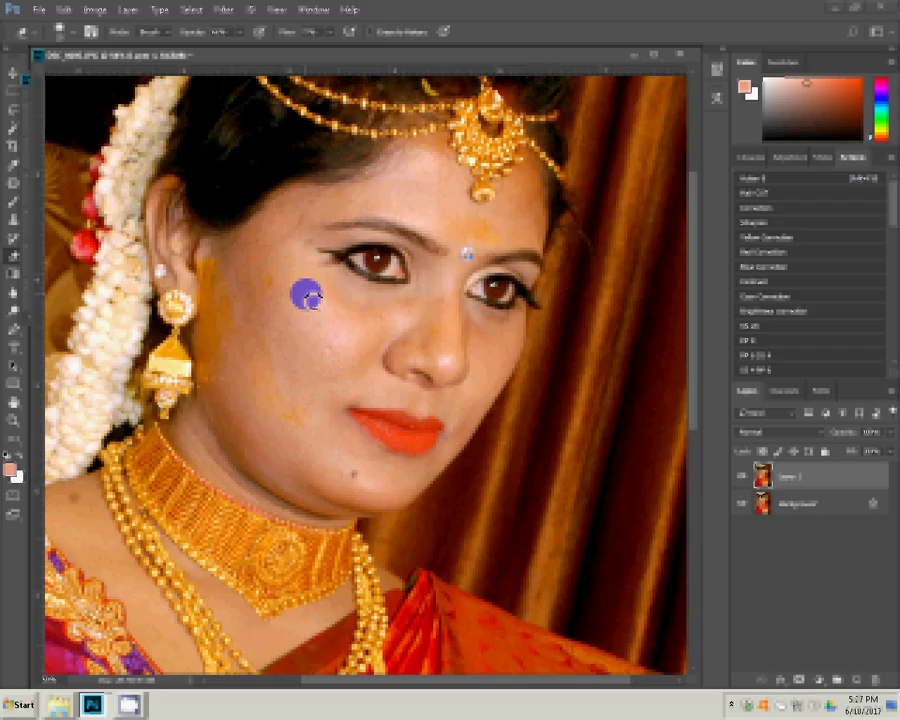
left_click(311, 297)
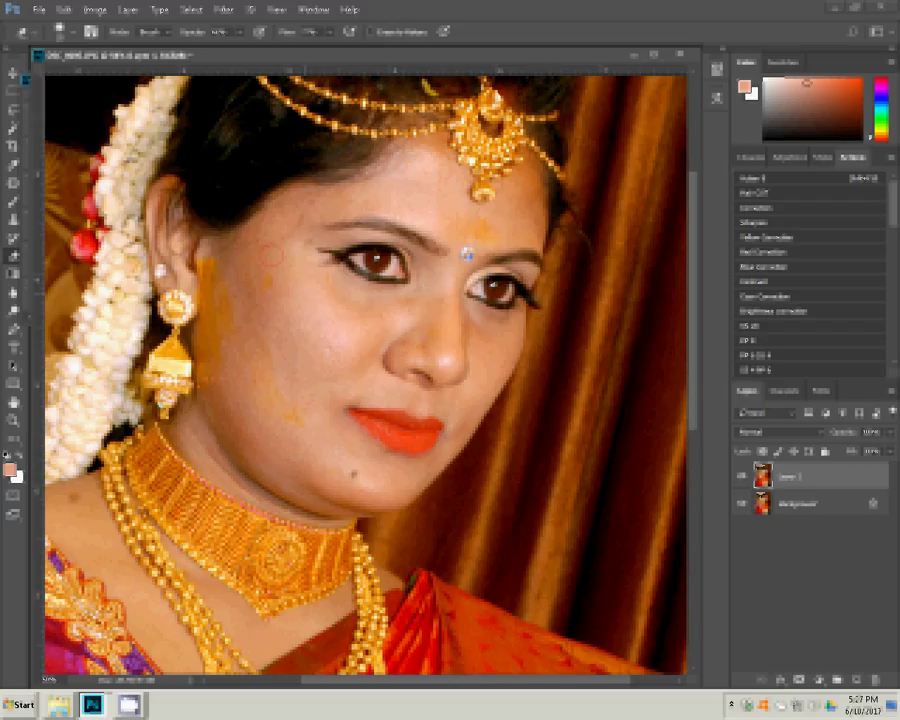
left_click(285, 354)
left_click(312, 355)
left_click(281, 217)
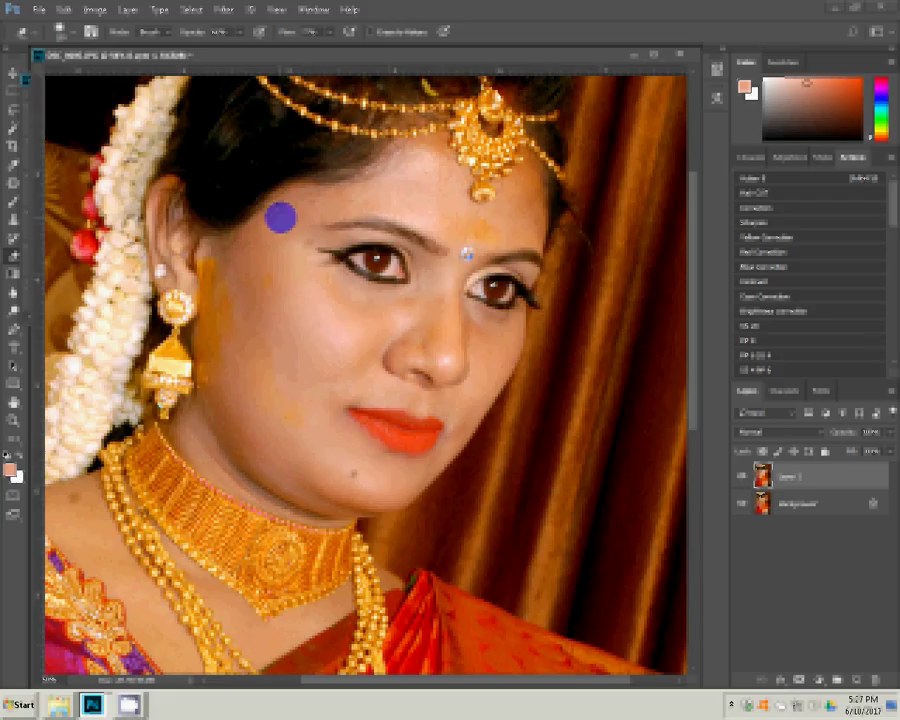
left_click(449, 322)
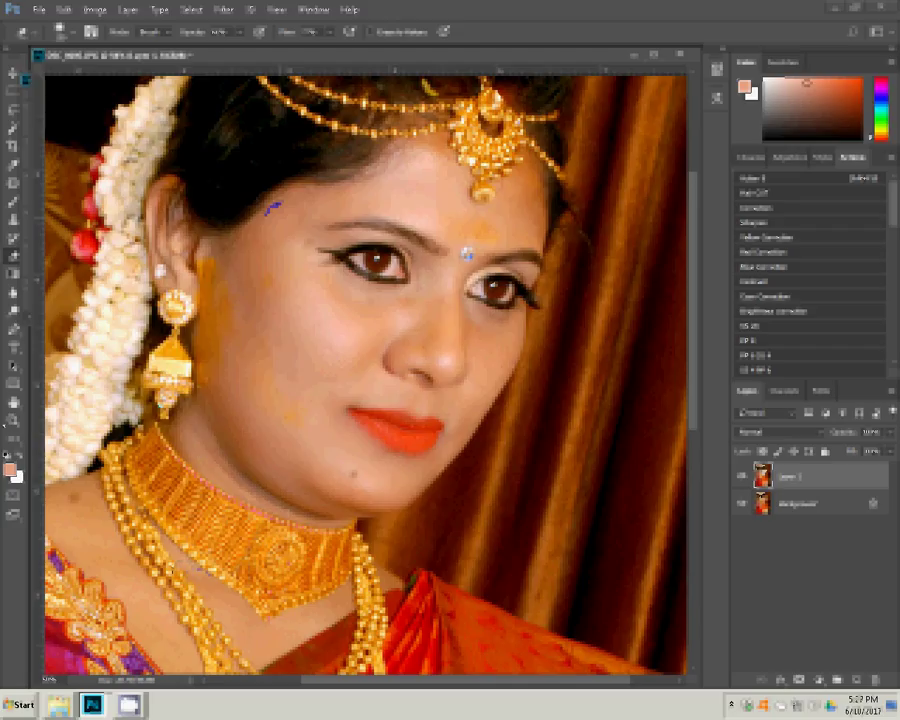
left_click(138, 284)
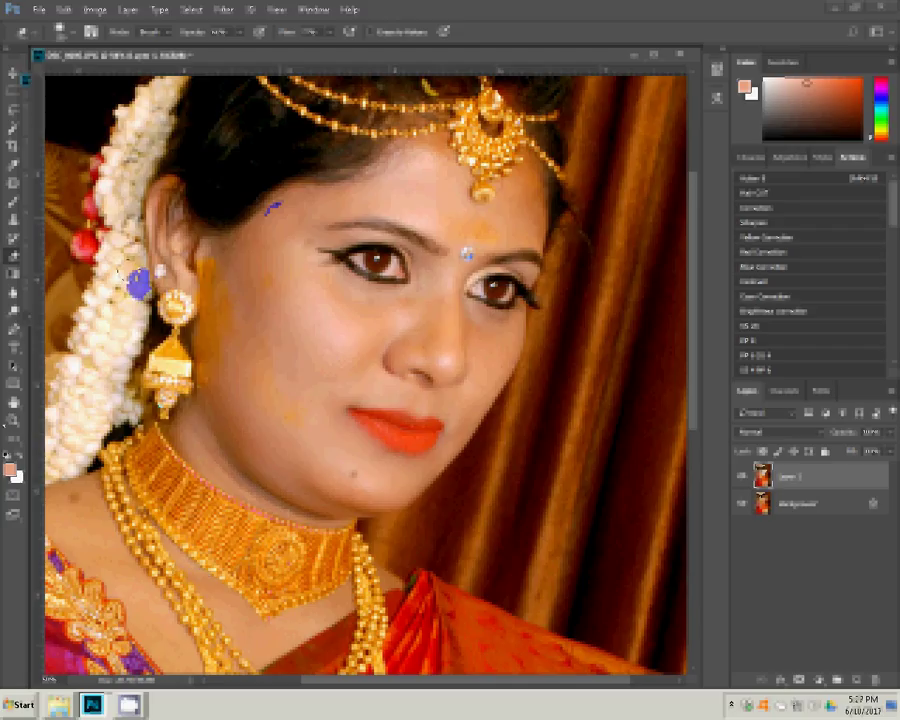
- Merge the visible portrait layers and flatten them into a single layer
left_click(124, 12)
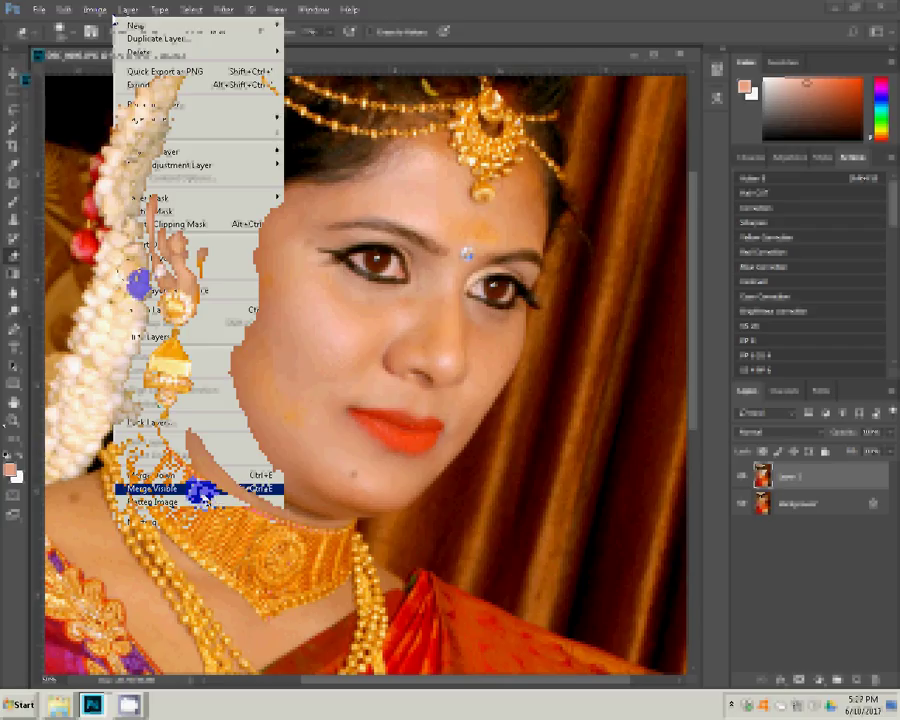
left_click(200, 489)
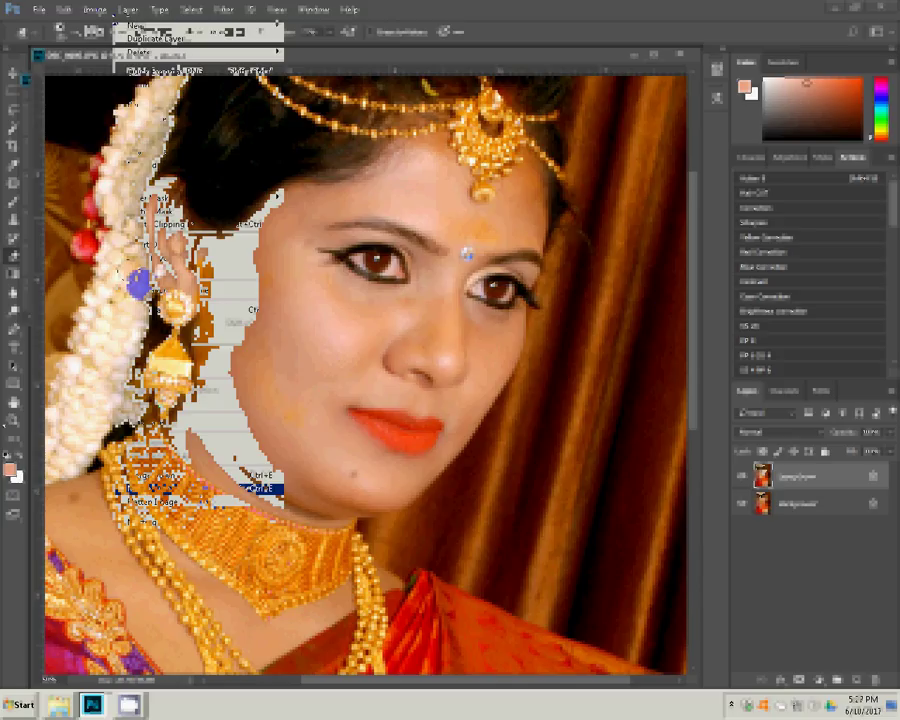
key("z")
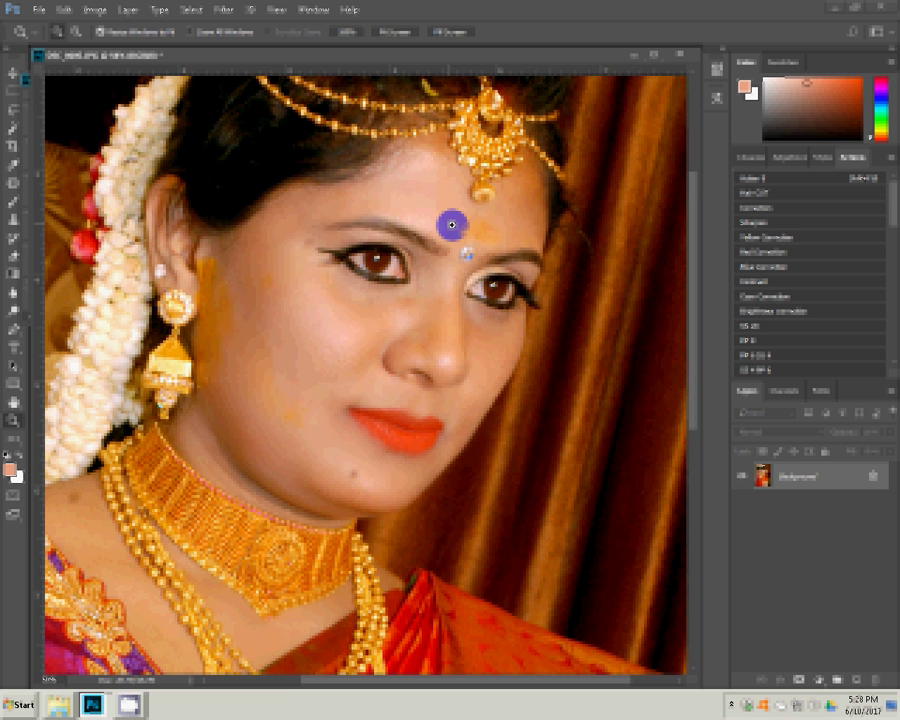
- Delete the selection and close the portrait document without saving changes
key("Delete")
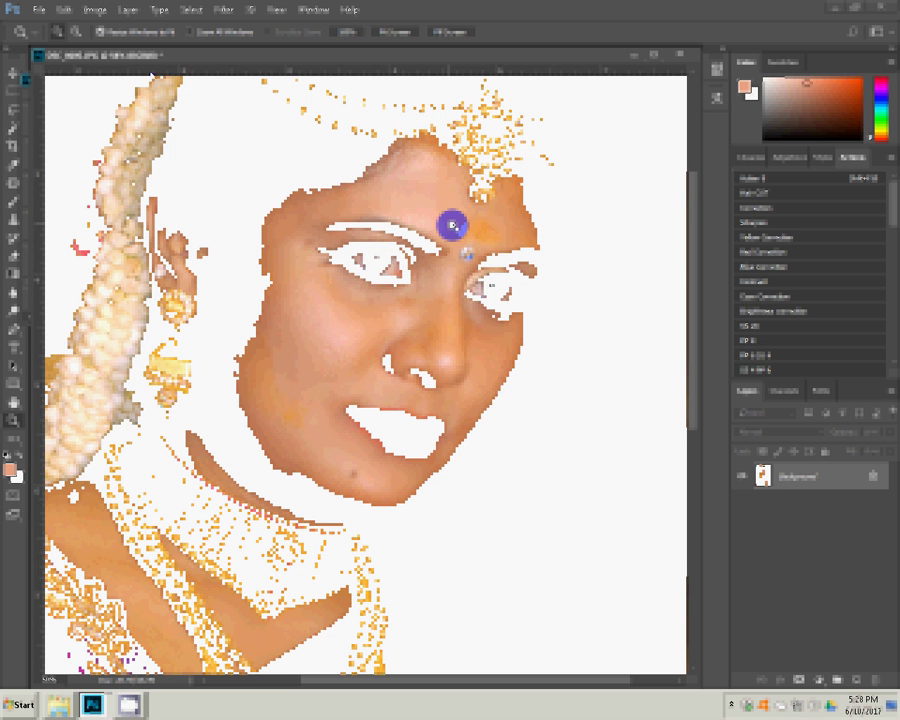
left_click(680, 55)
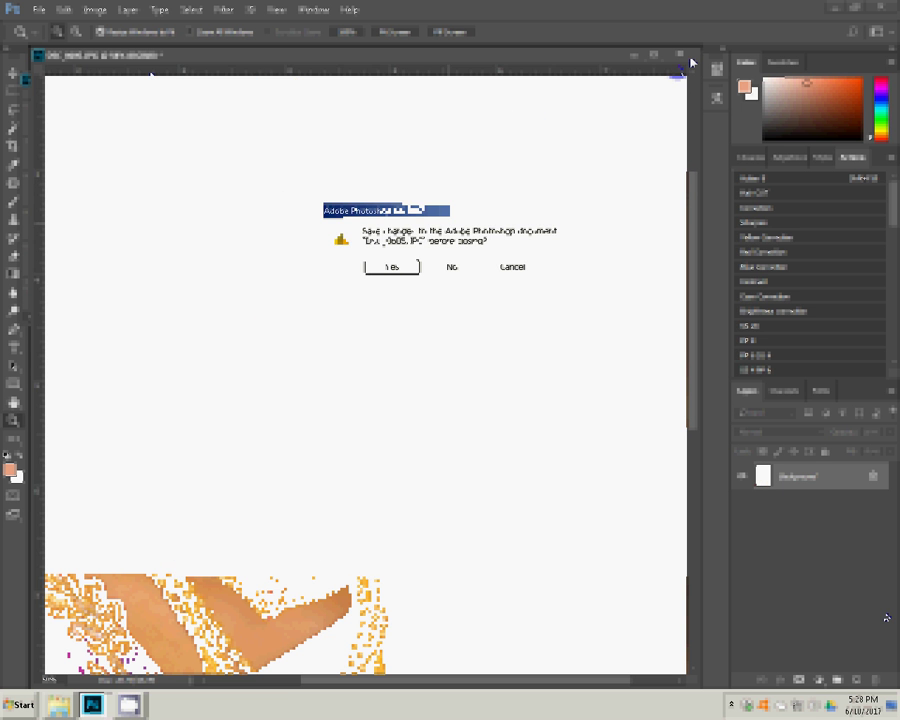
left_click(455, 268)
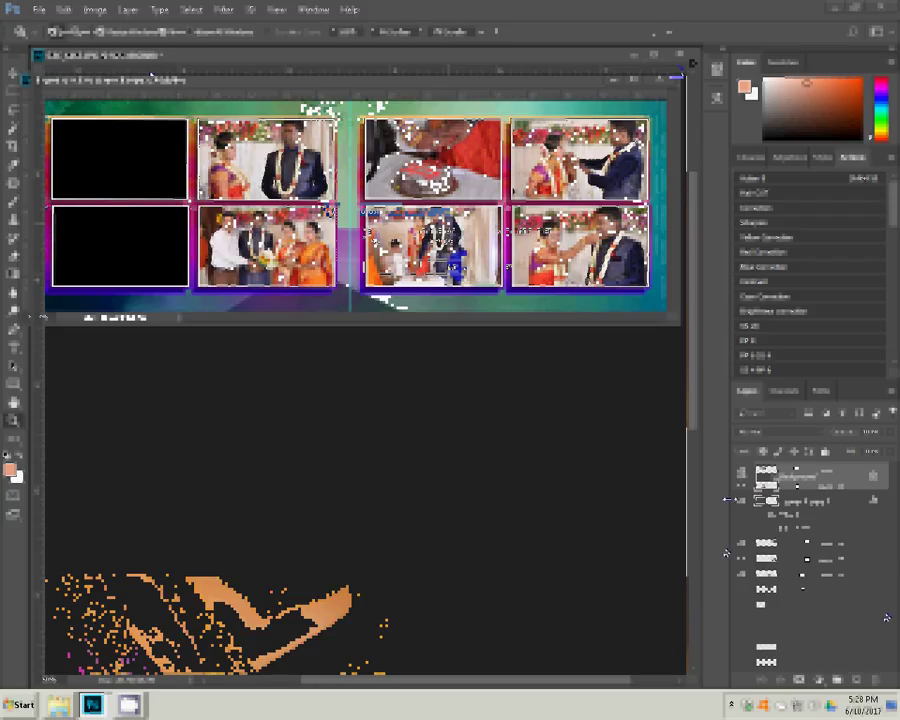
- Select the left page, delete its frame outlines, and paste in the bride portrait
left_click(746, 502)
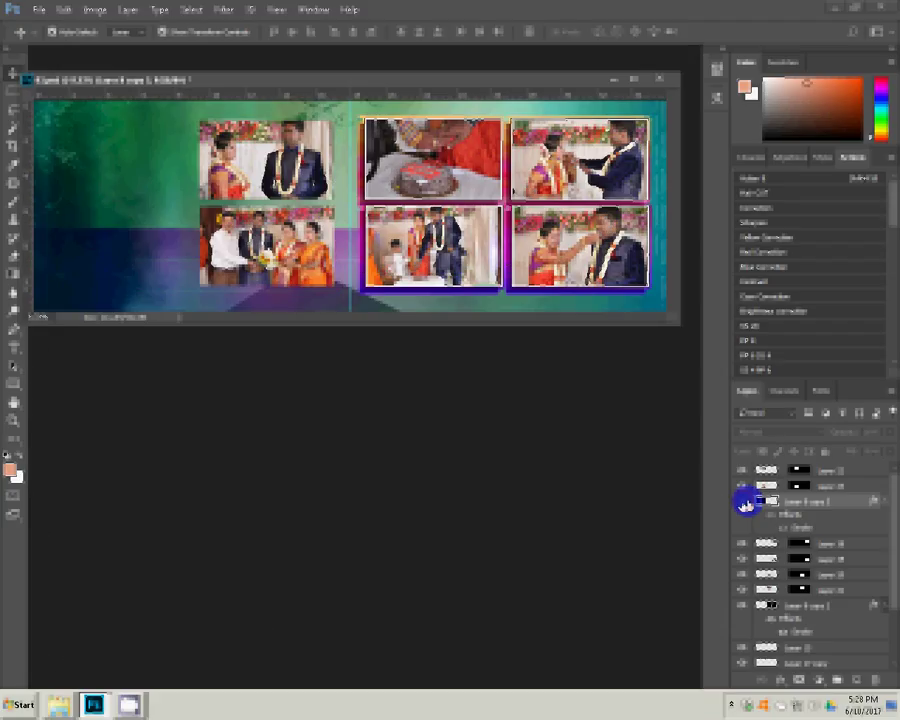
left_click(746, 502)
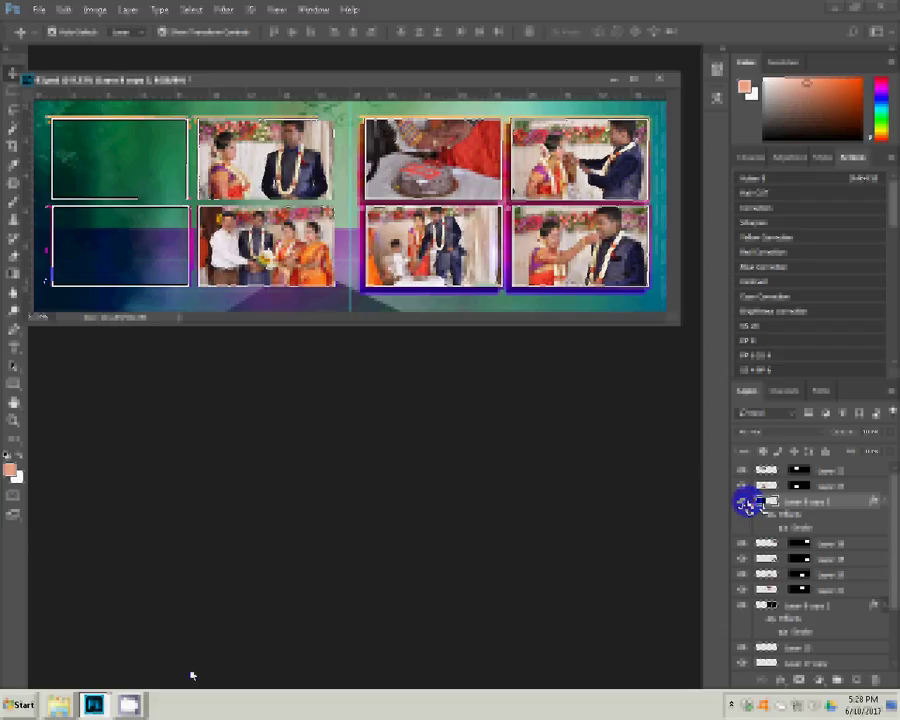
left_click_drag(187, 288, 189, 313)
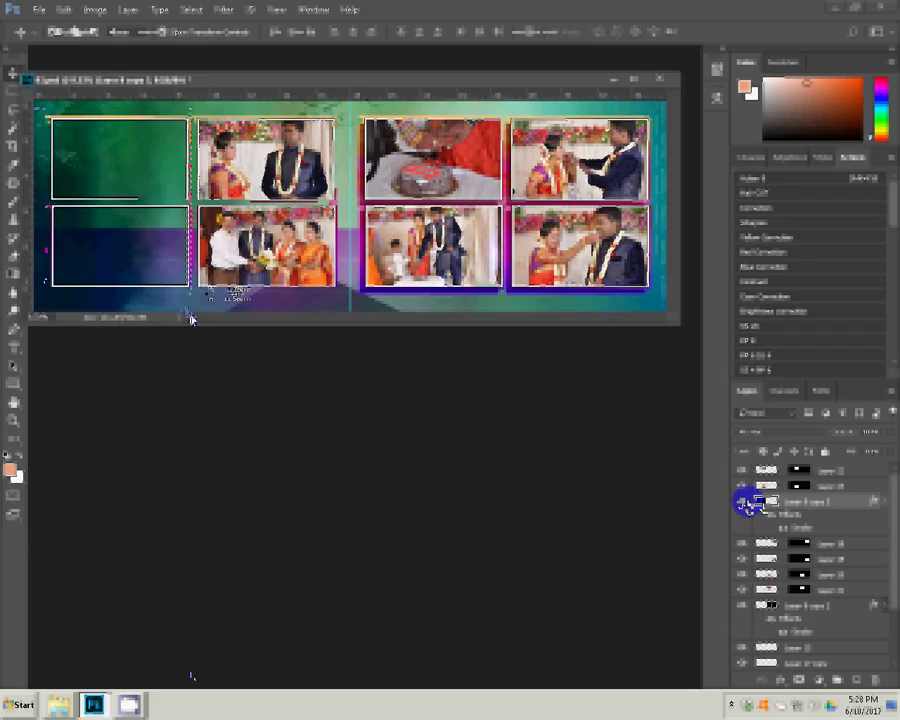
left_click_drag(189, 313, 190, 317)
key("Delete")
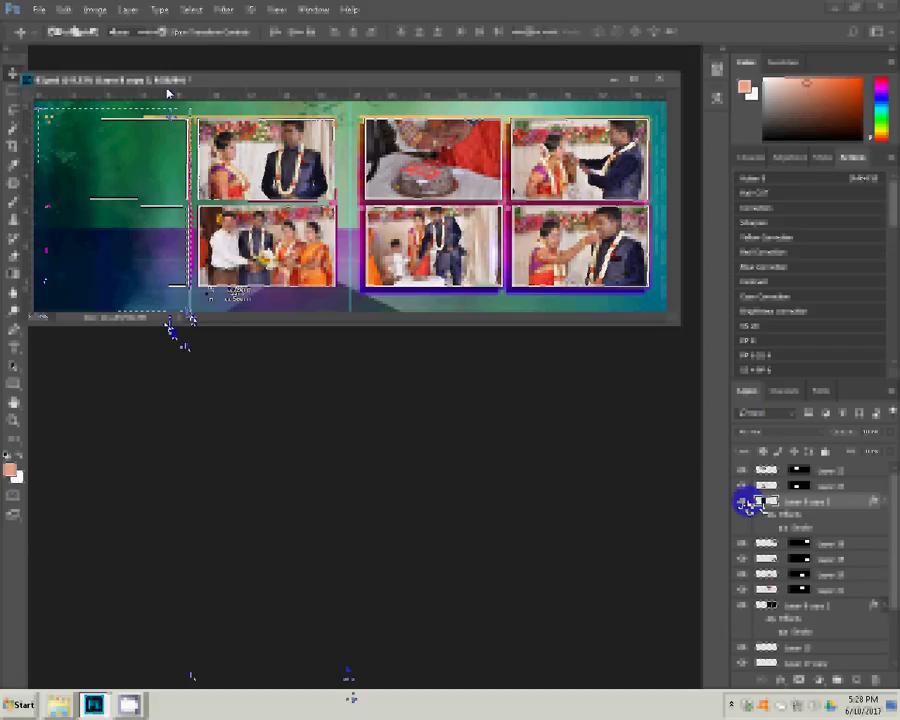
key("ctrl+v")
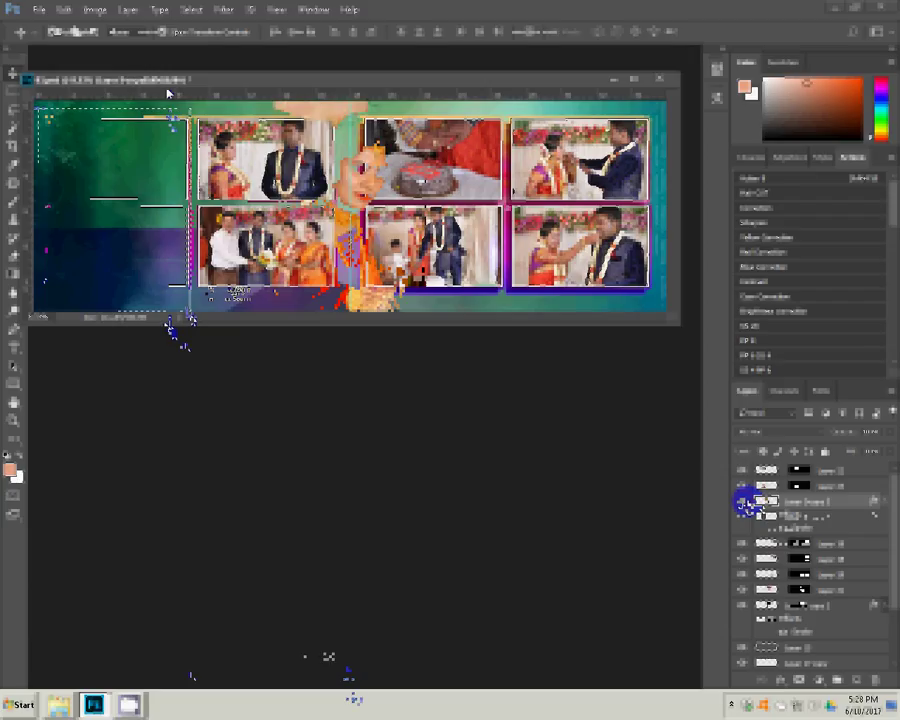
left_click(368, 170)
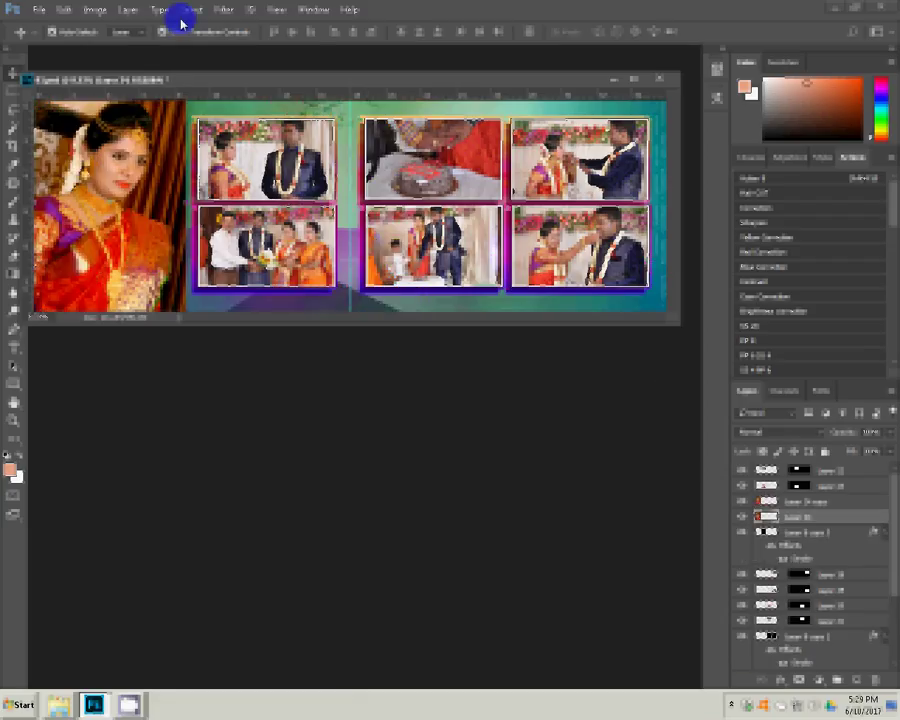
- Apply a Box Blur to the left-page portrait and brush along its edge
left_click(223, 9)
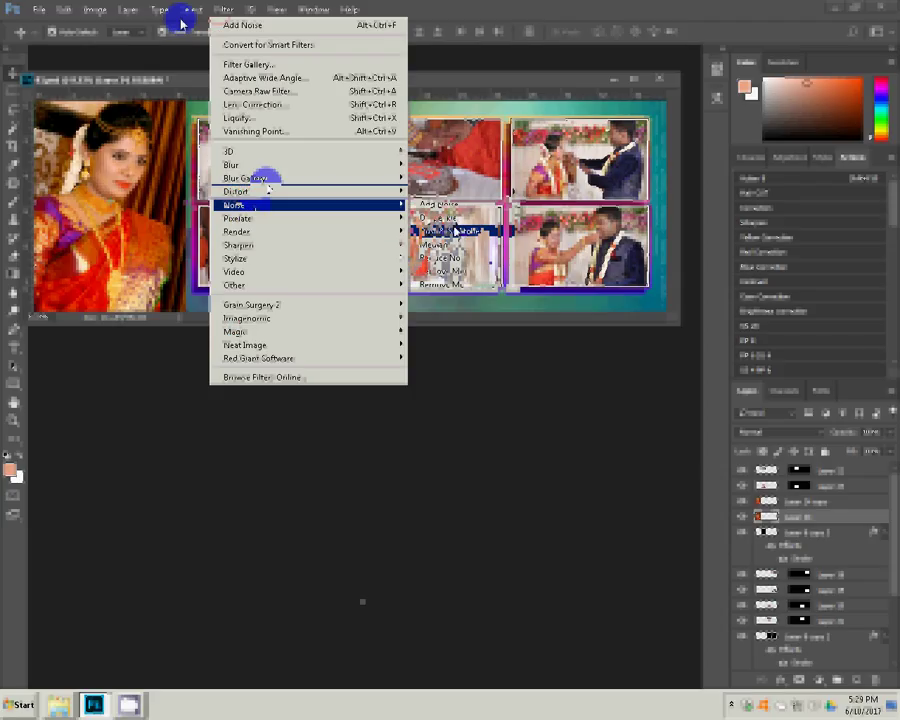
mouse_move(231, 164)
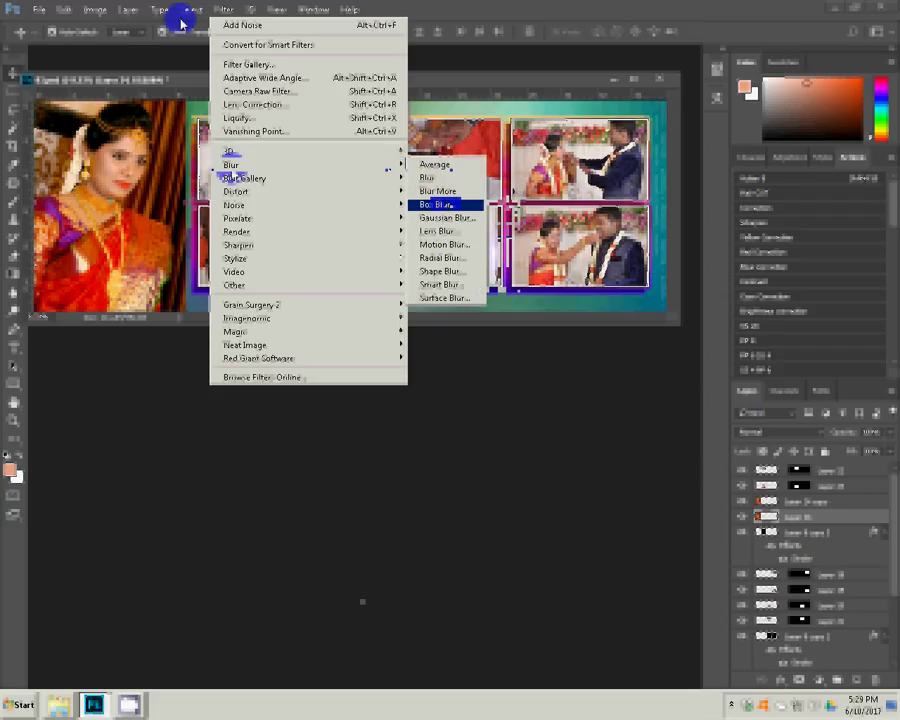
left_click(437, 203)
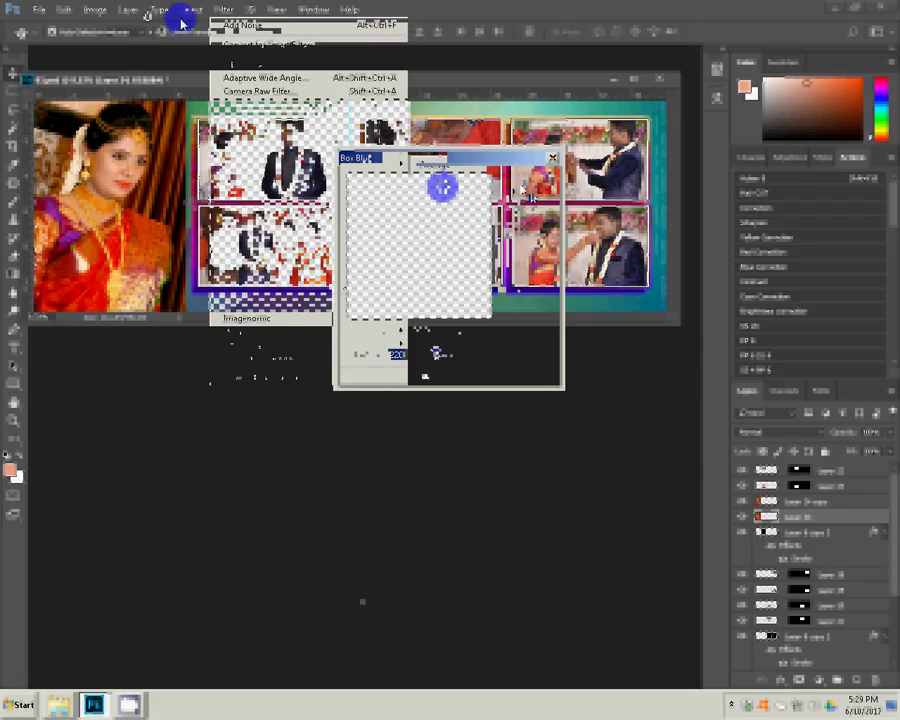
key("Escape")
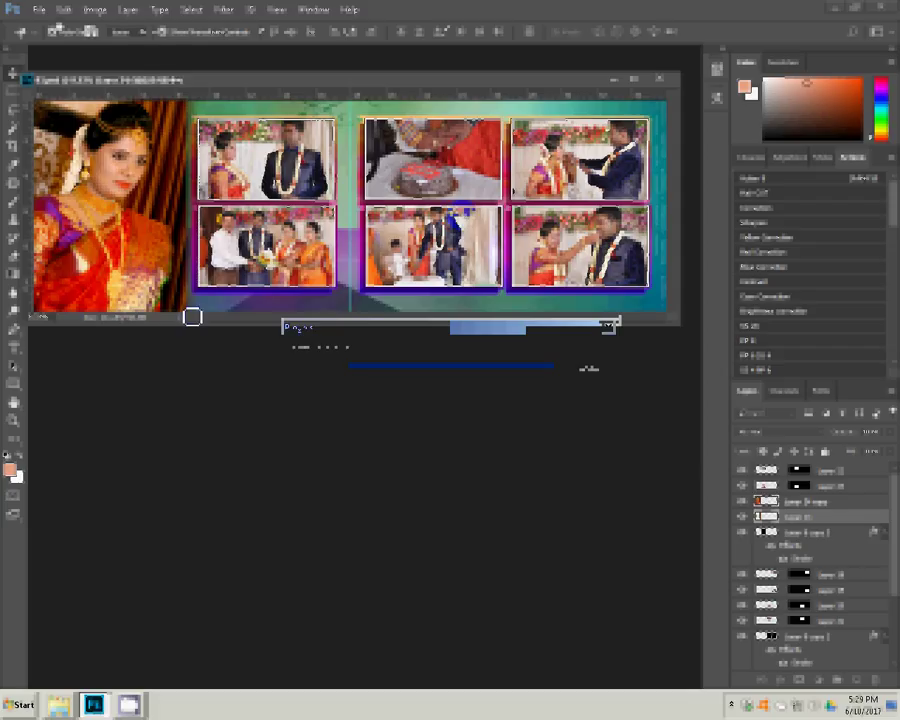
left_click(191, 318)
- Select the upper portrait layer and bring up the File menu
left_click(188, 100)
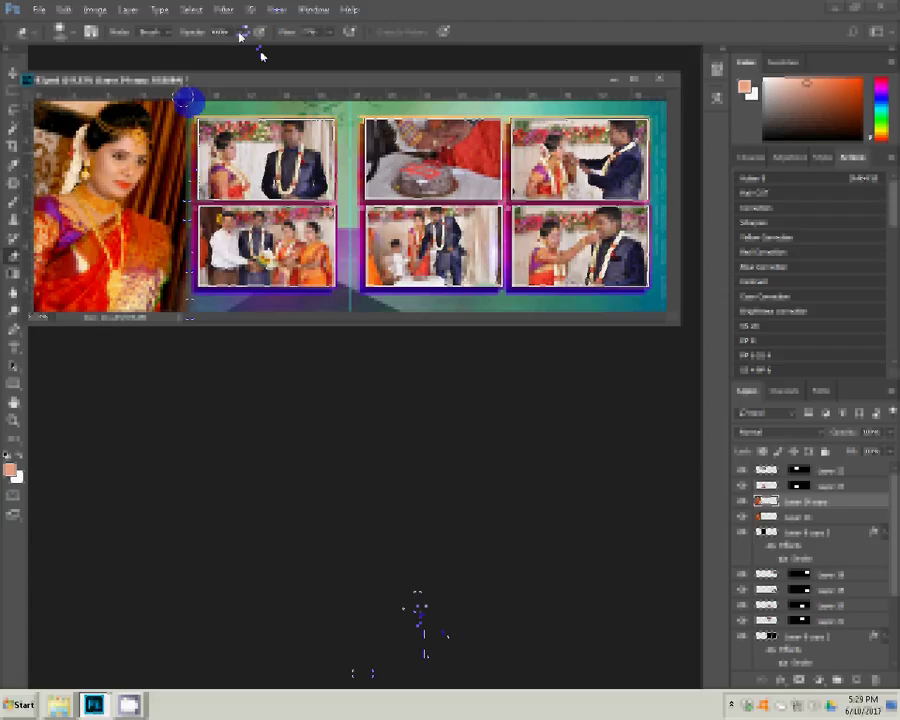
left_click(35, 14)
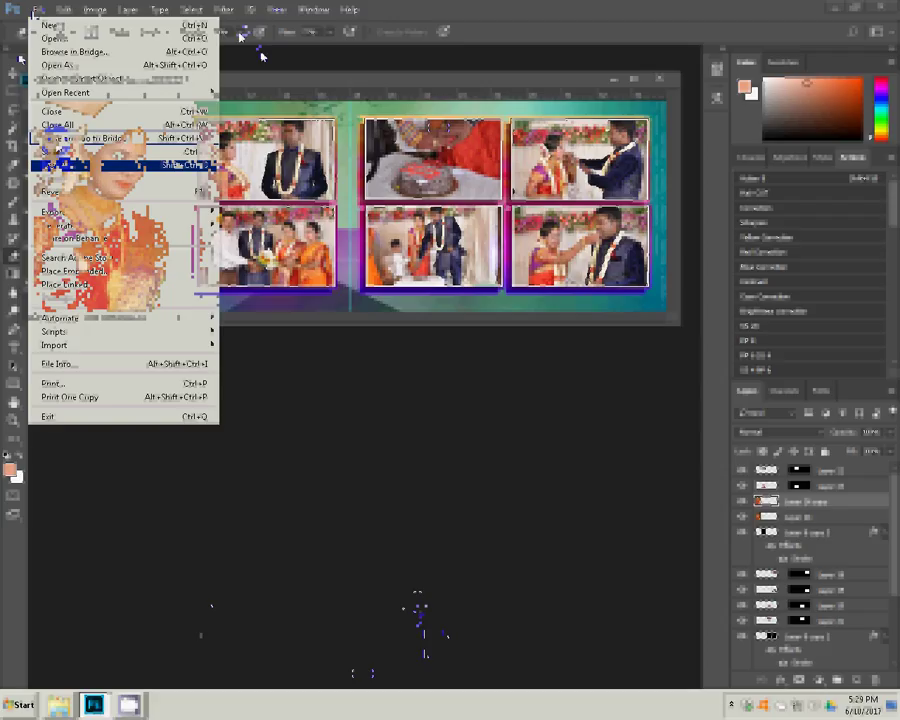
- Save the album spread as a Photoshop PSD in Local Disk (G:) > N K
key("Return")
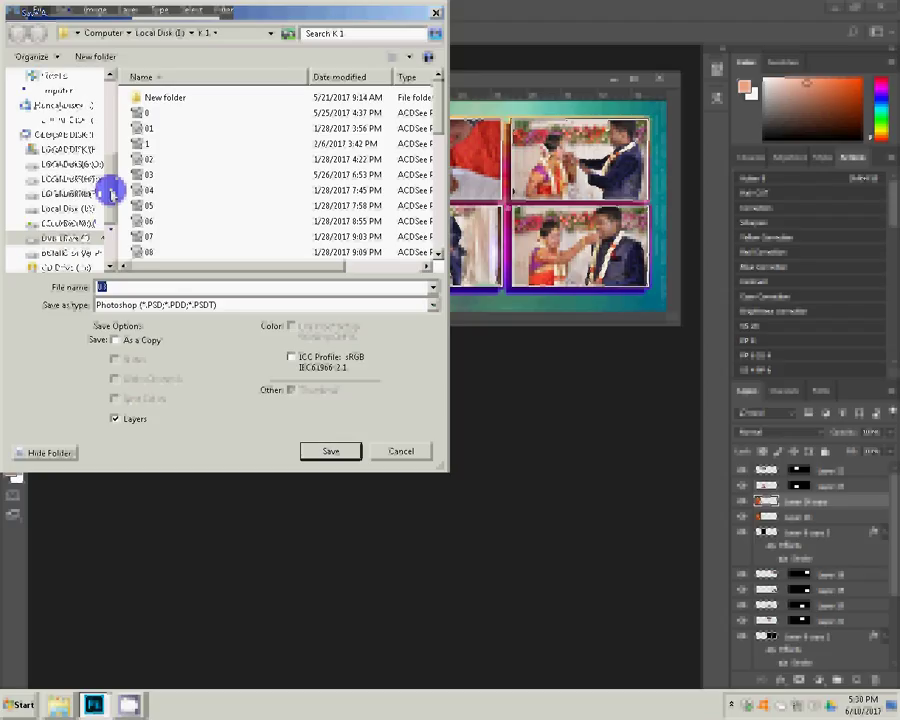
left_click(88, 166)
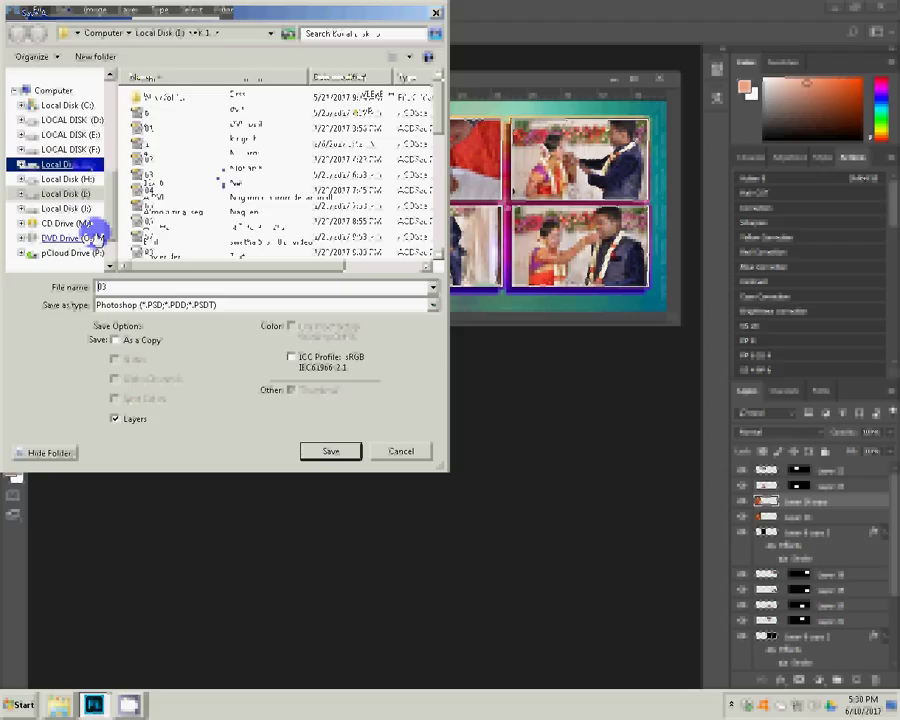
key("Tab")
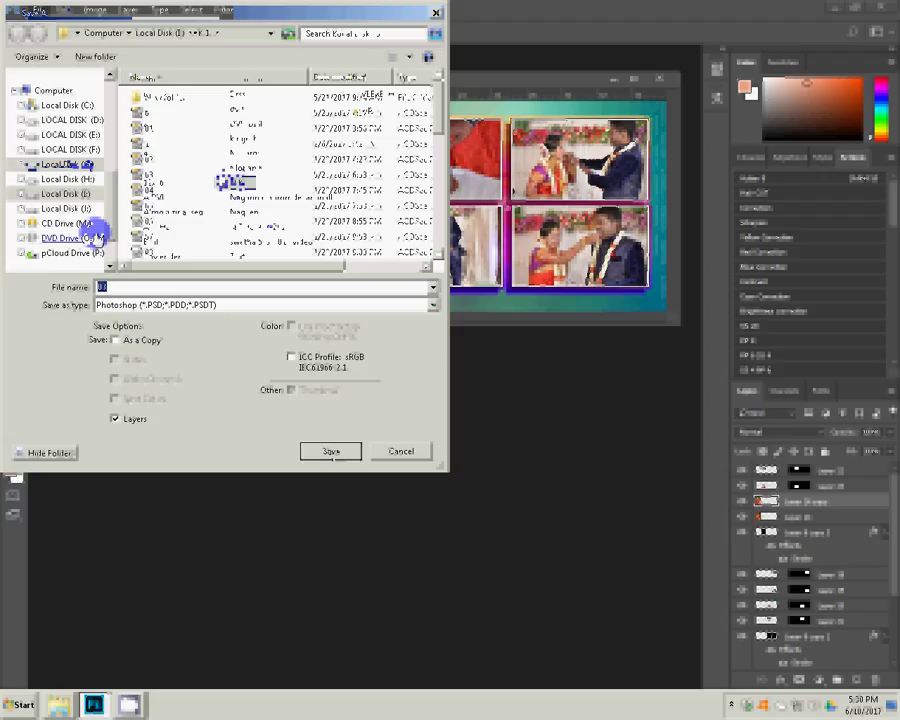
key("Return")
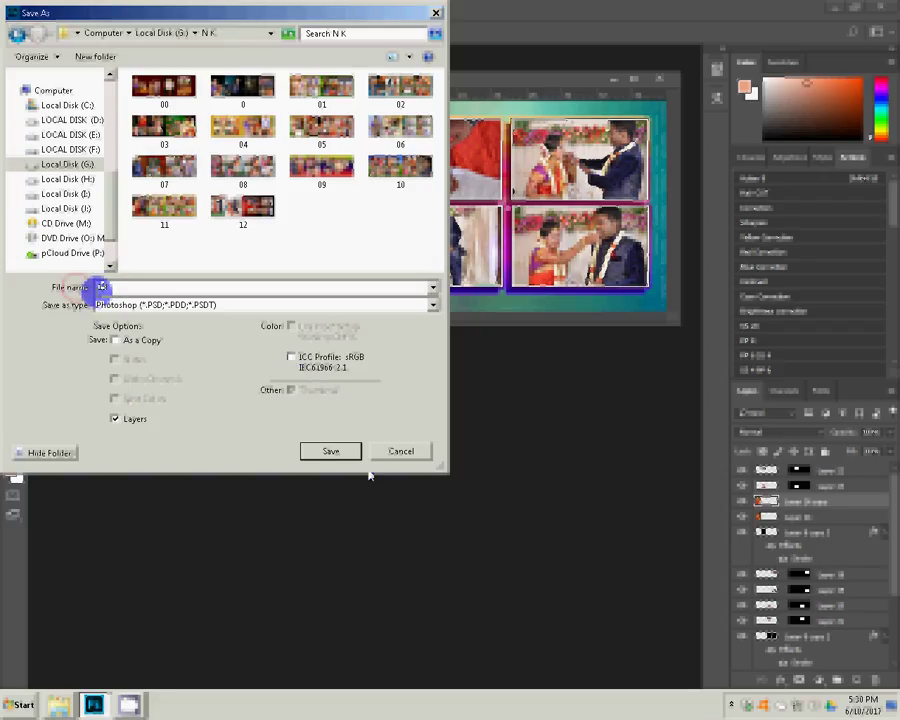
left_click(331, 451)
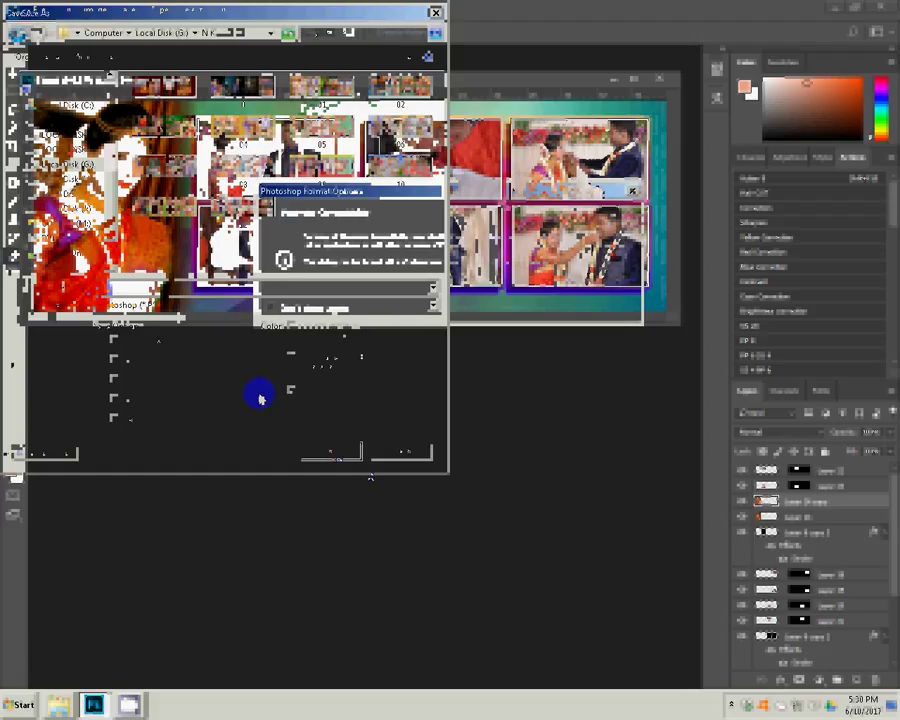